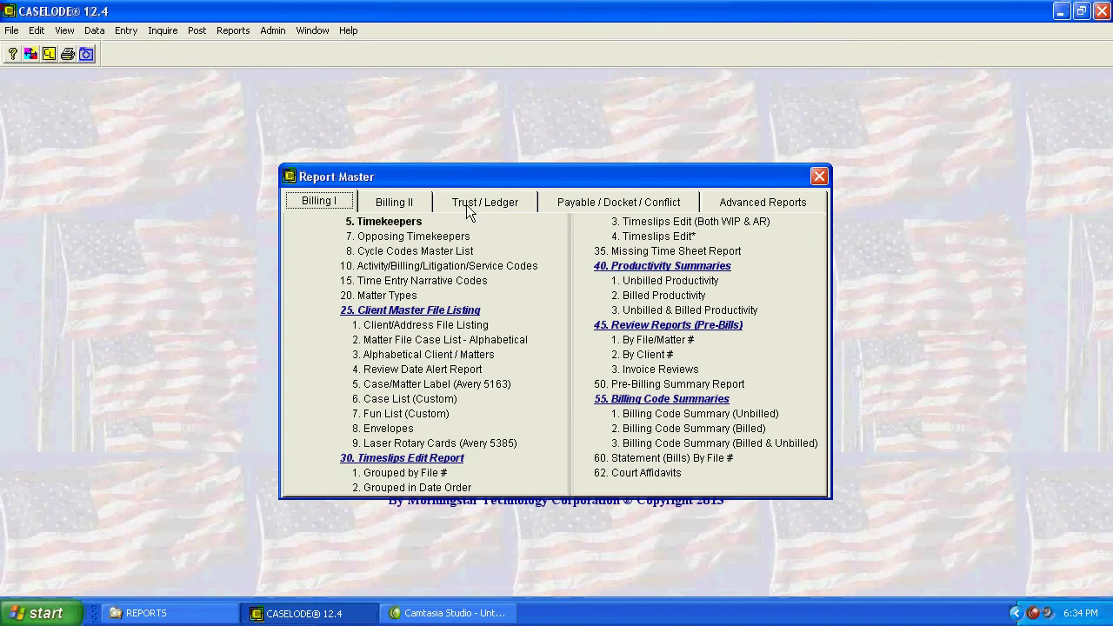
Open the Final Invoices advanced report and keep the sequence on Original by File No
left_click(773, 200)
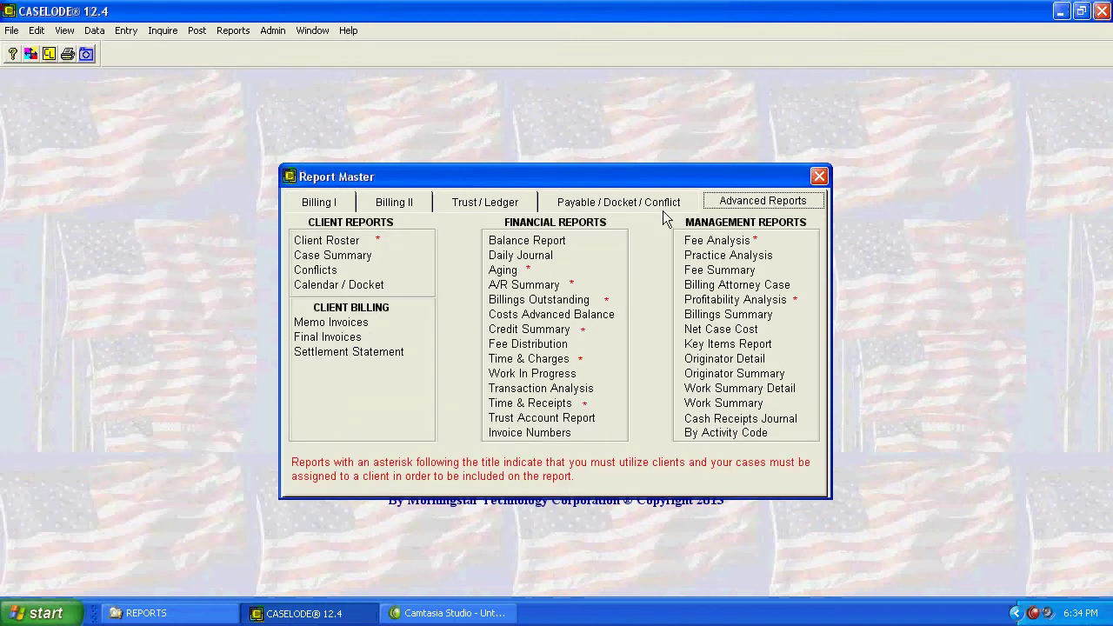
left_click(342, 338)
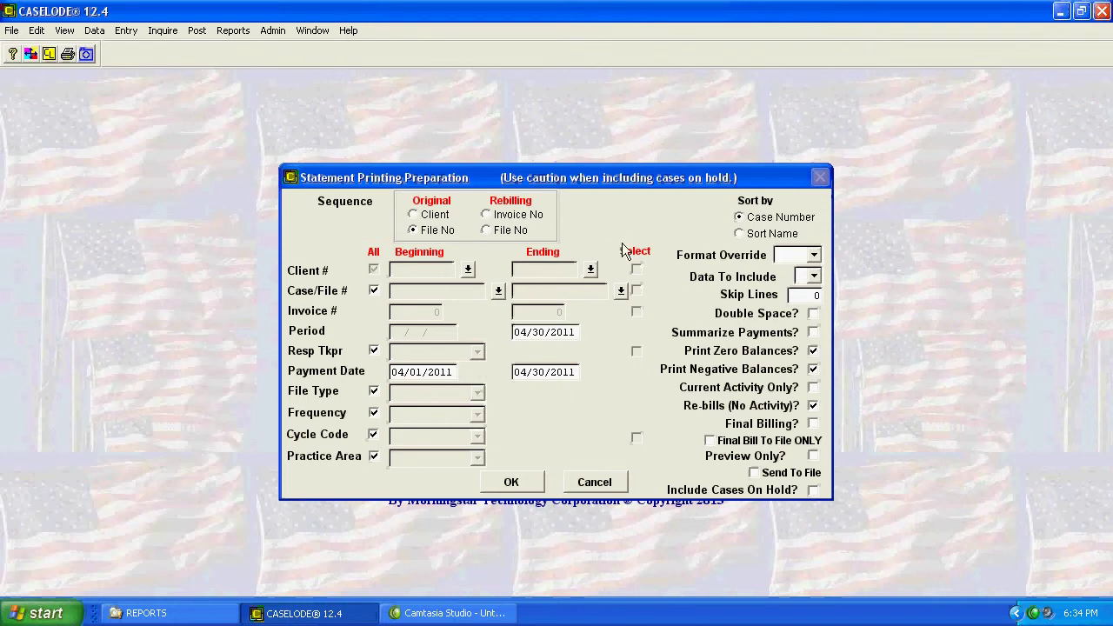
left_click(415, 215)
left_click(416, 230)
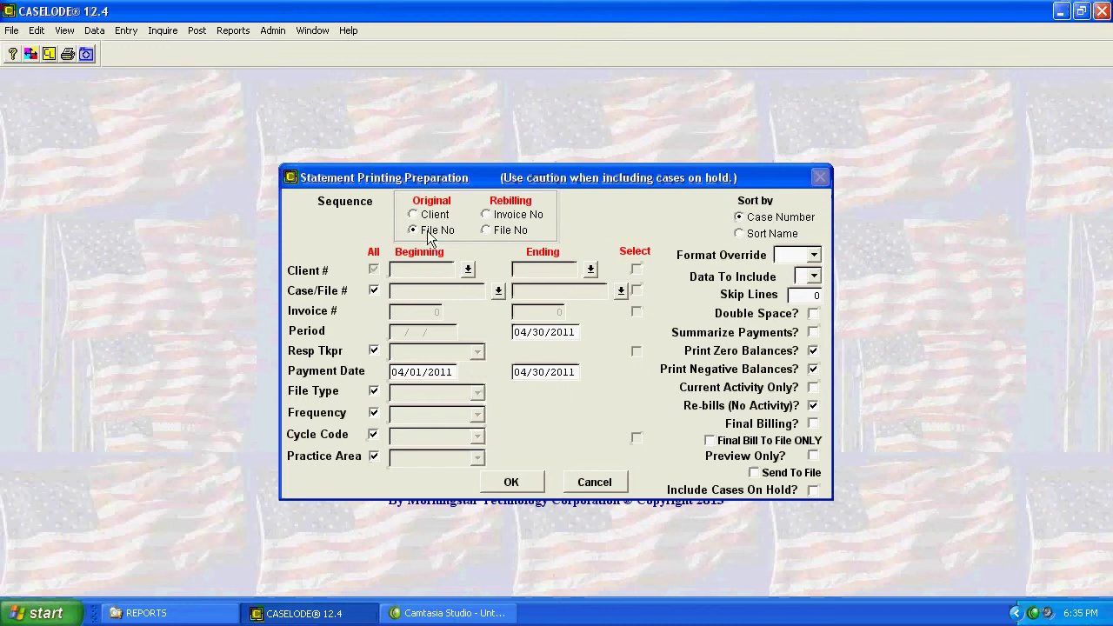
Limit the Case/File range to the first Settle-Fast Auto Insurance Co. case as both beginning and ending
left_click(374, 290)
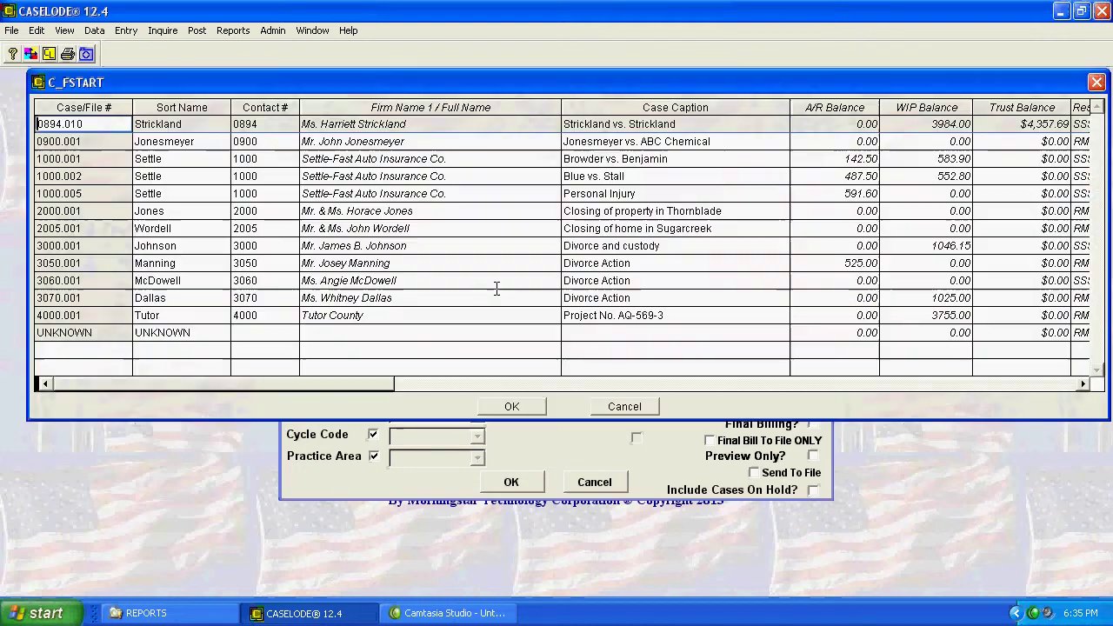
left_click(498, 290)
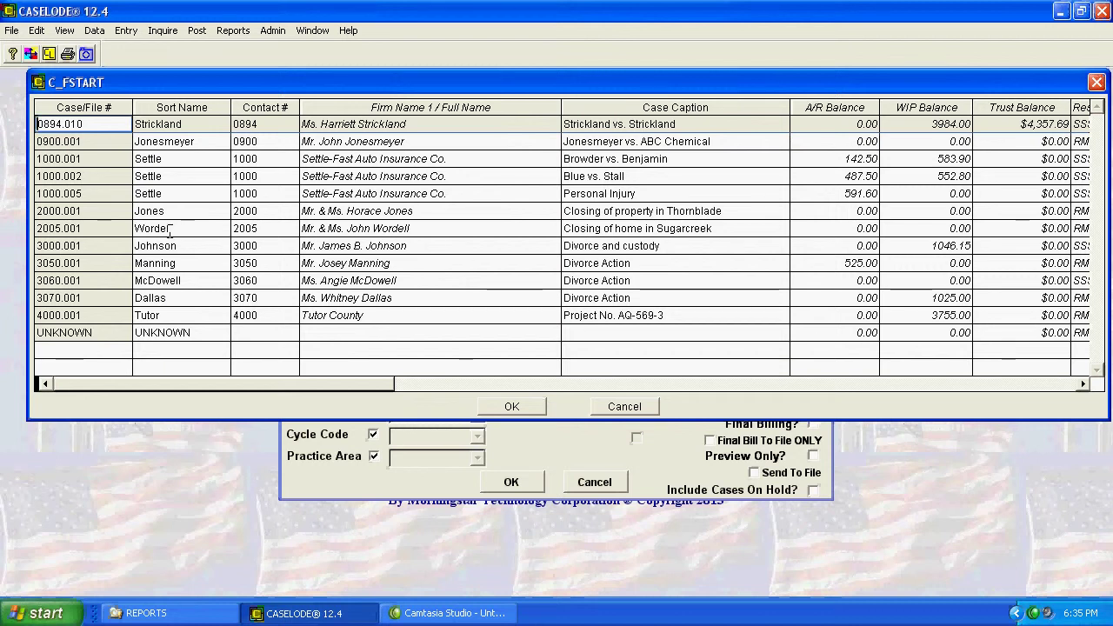
type("1")
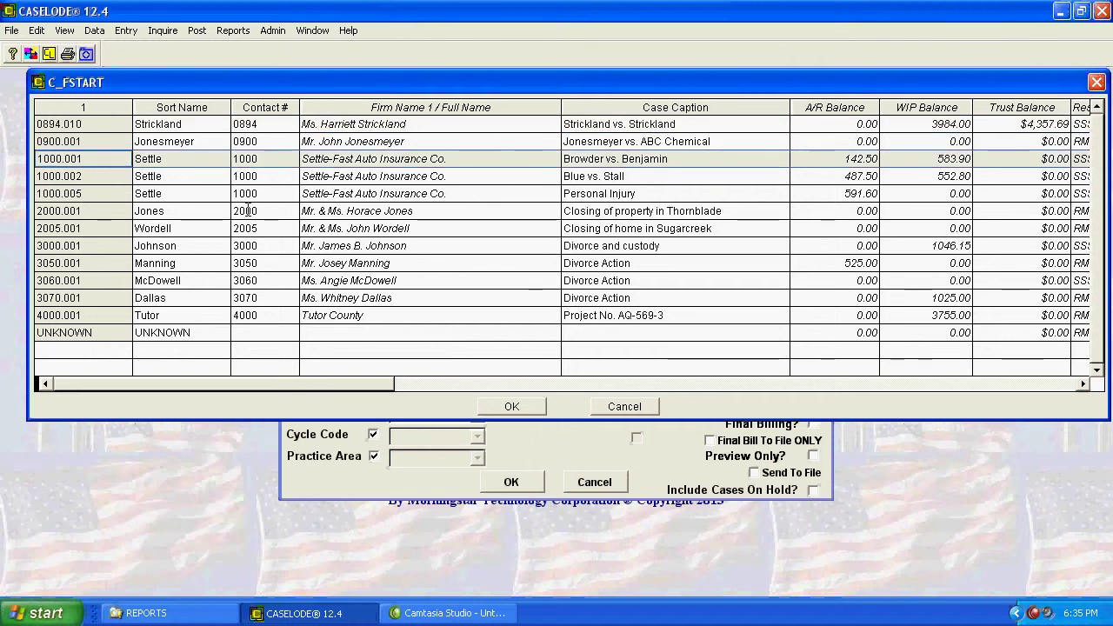
key("Tab")
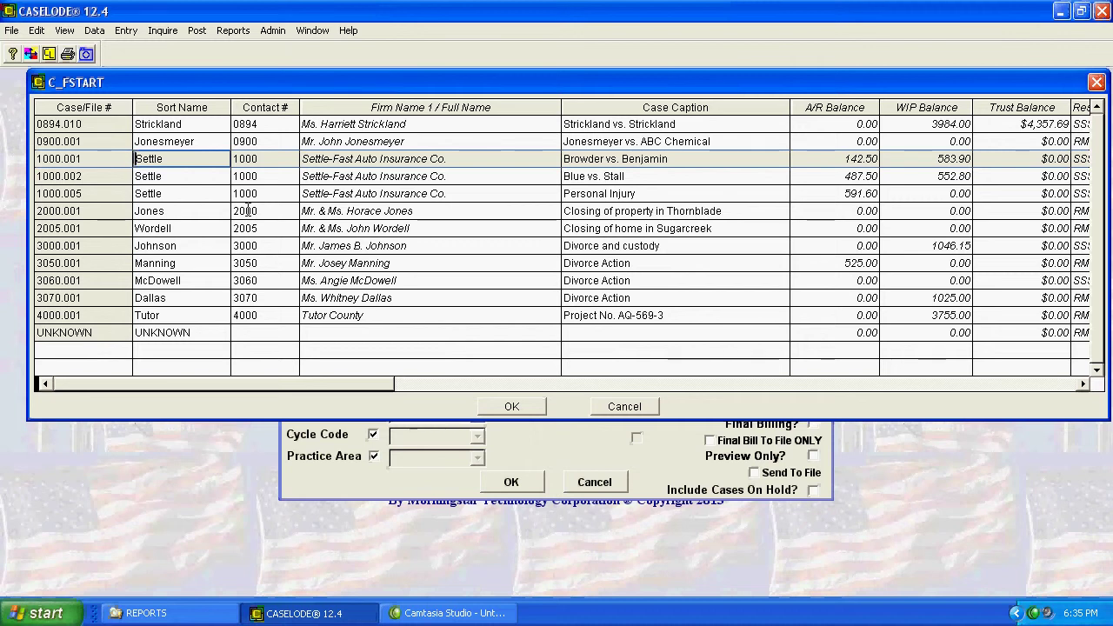
type("m")
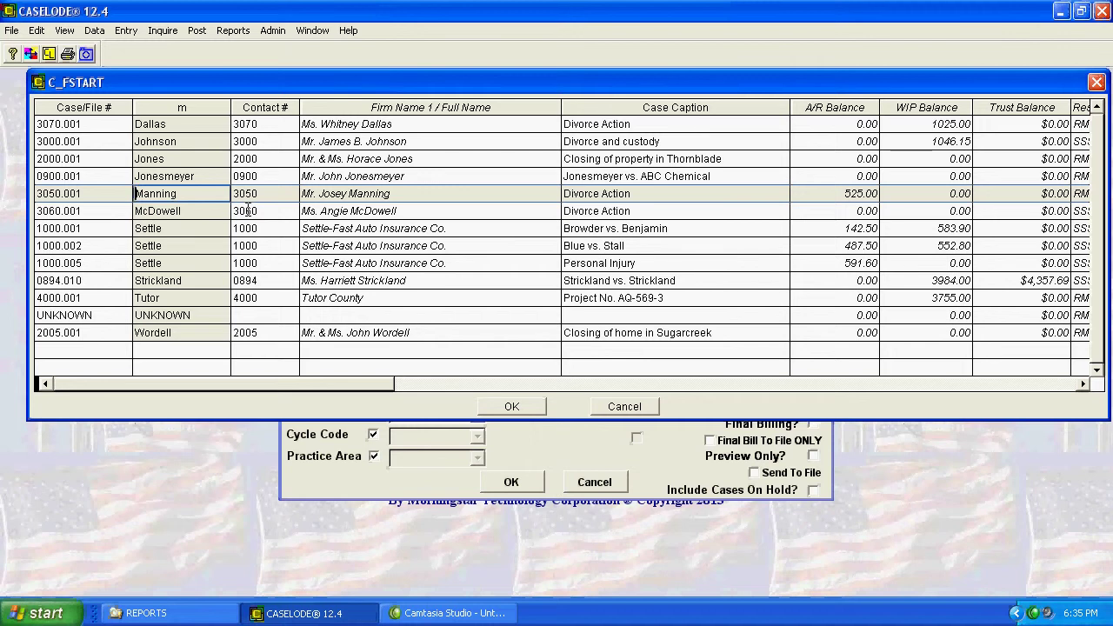
left_click(123, 229)
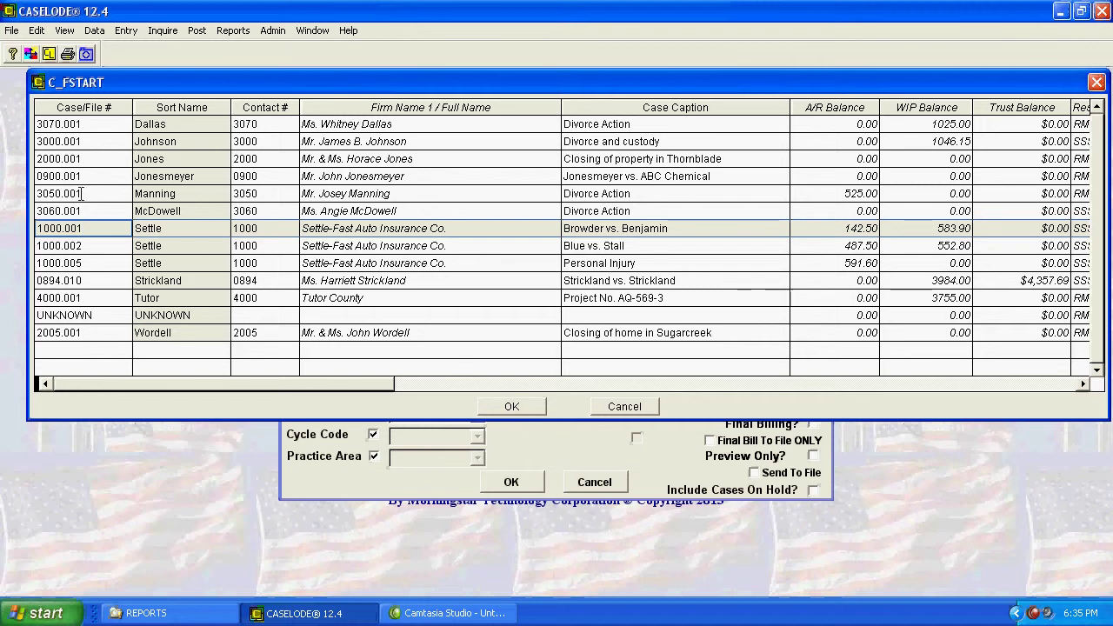
double_click(111, 227)
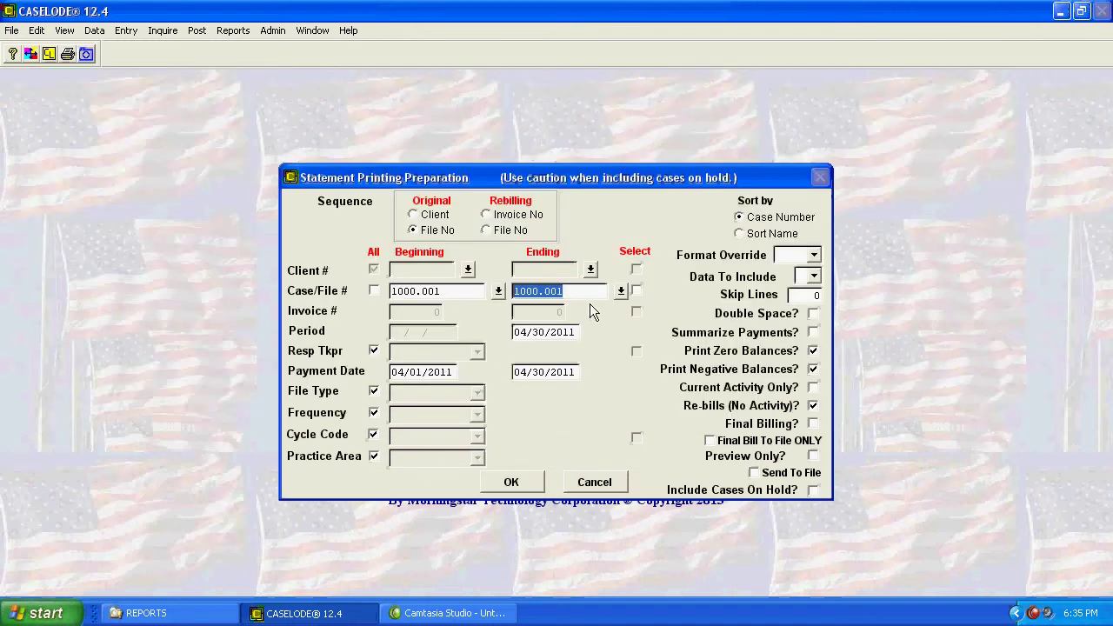
left_click(589, 303)
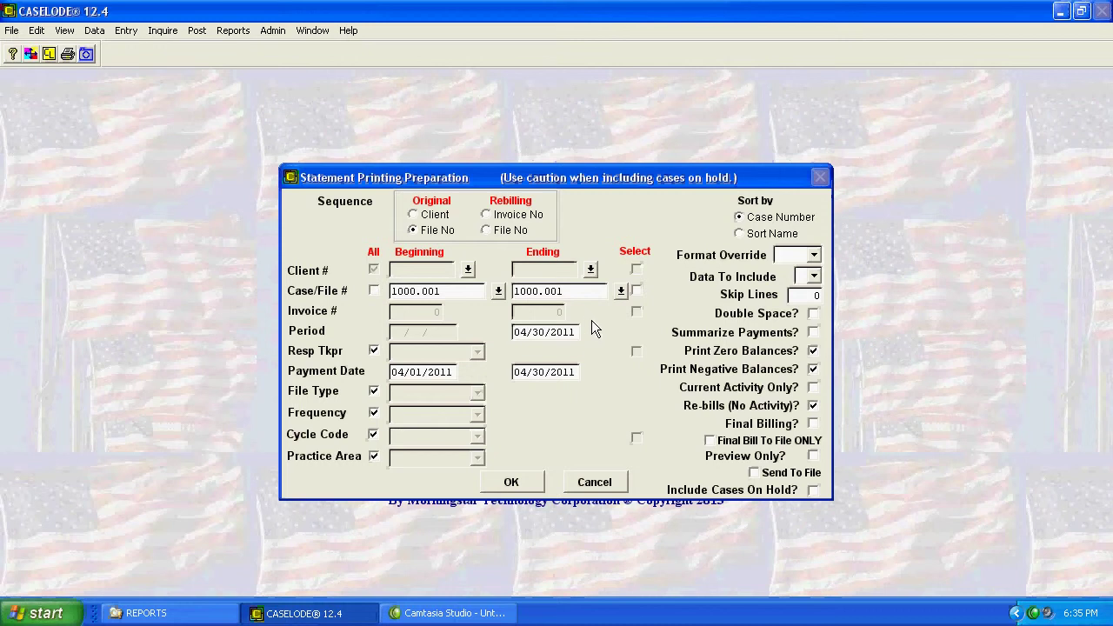
key("Tab")
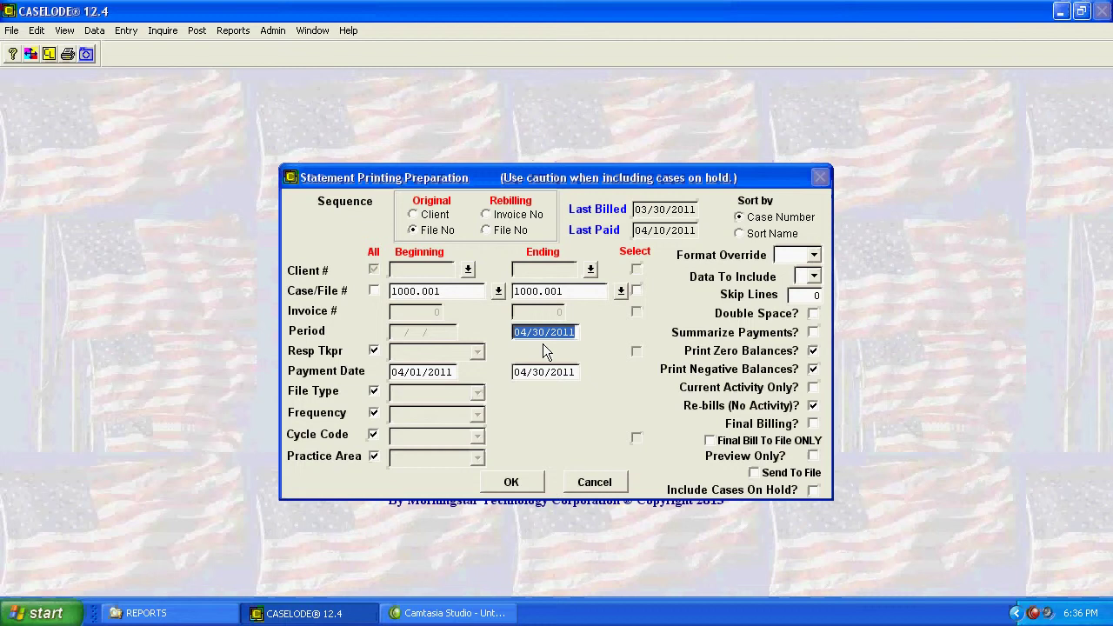
Examine the choices offered for responsible timekeeper, format override and data to include, leaving their settings as they are
left_click(374, 351)
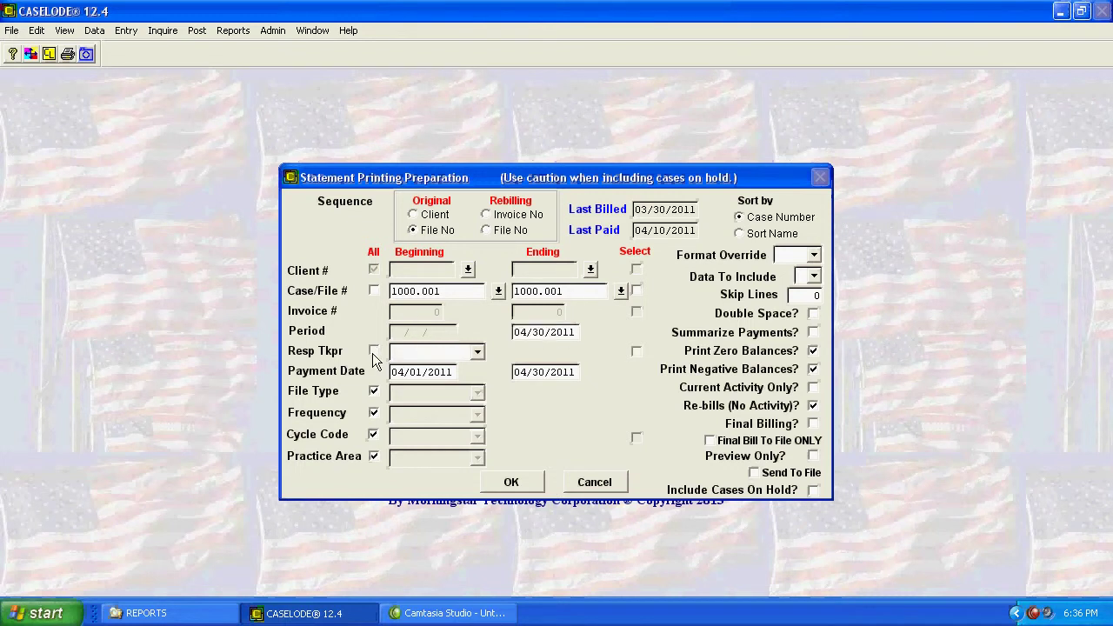
left_click(478, 354)
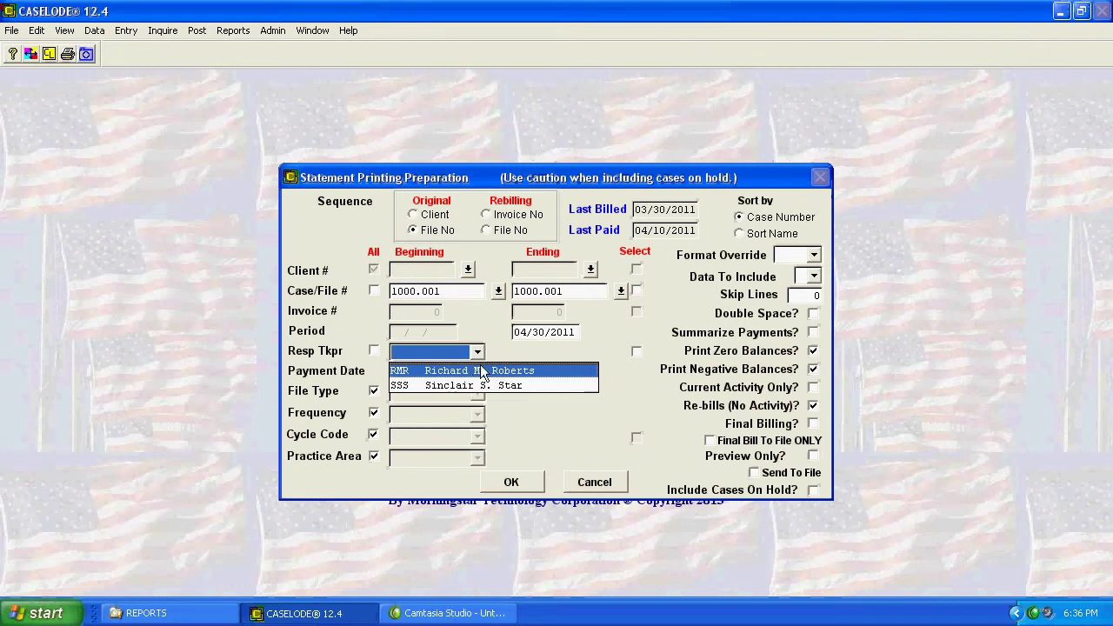
left_click(494, 347)
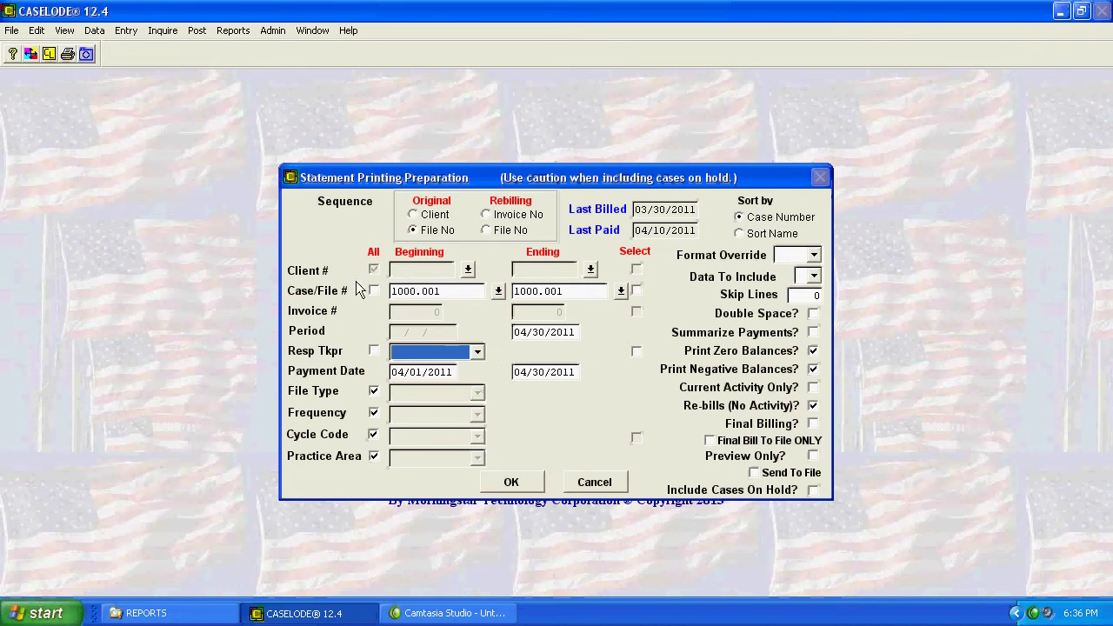
left_click(375, 351)
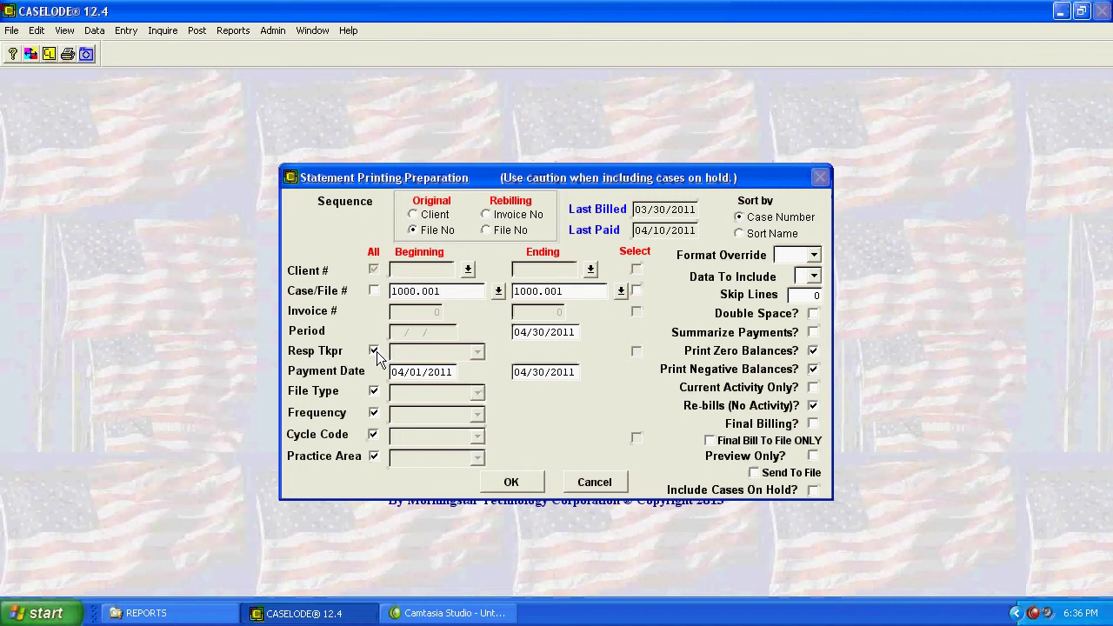
left_click(373, 411)
left_click(815, 256)
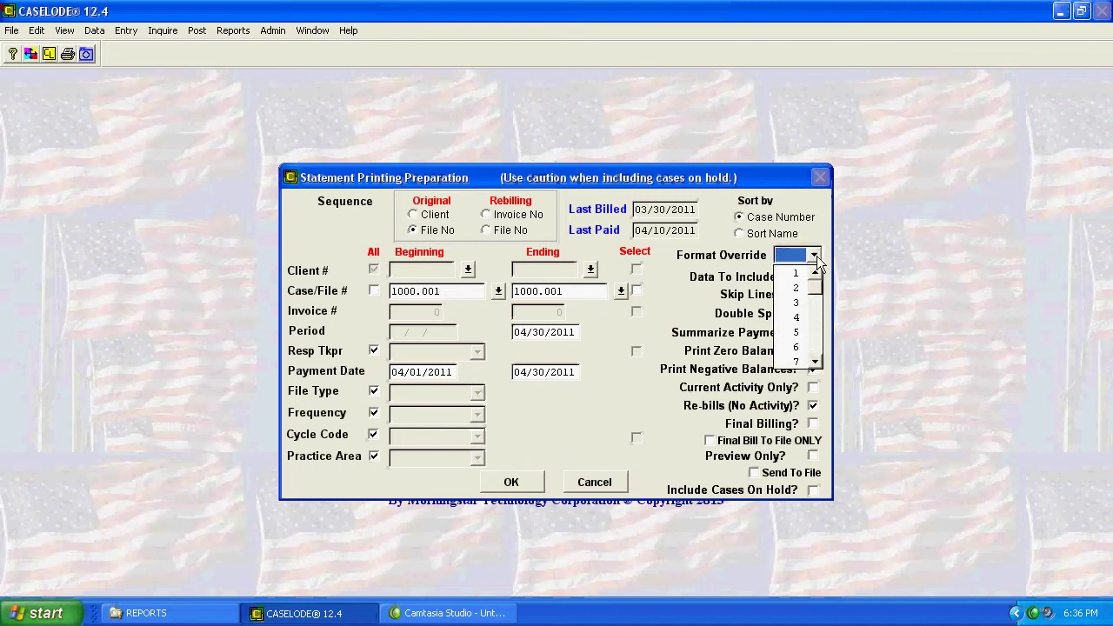
left_click(816, 303)
left_click_drag(812, 298, 812, 294)
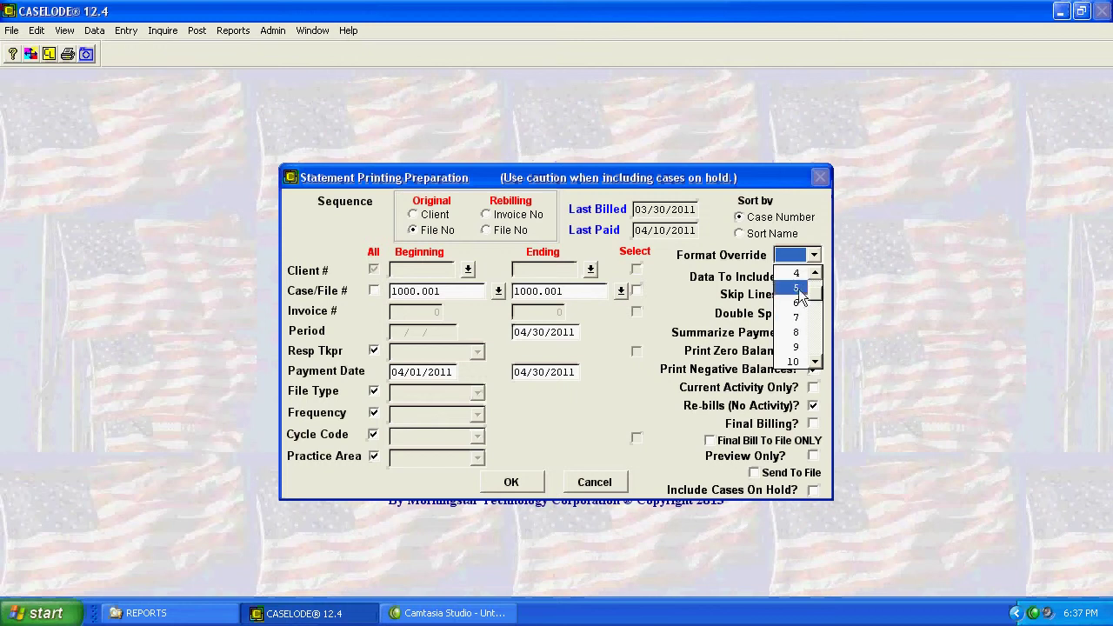
left_click(735, 262)
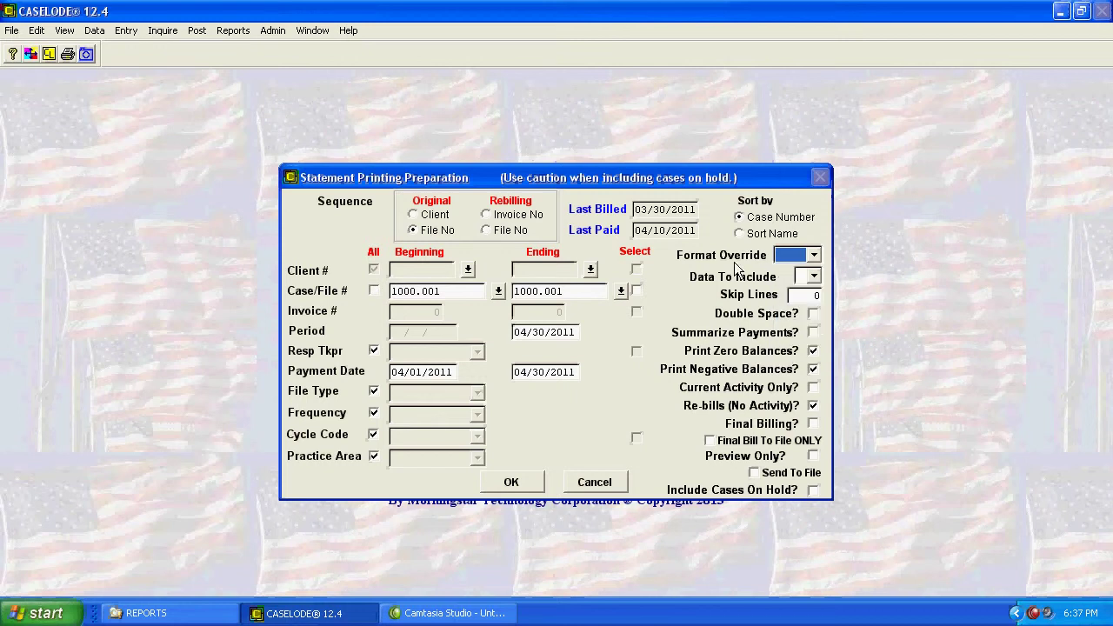
left_click(818, 275)
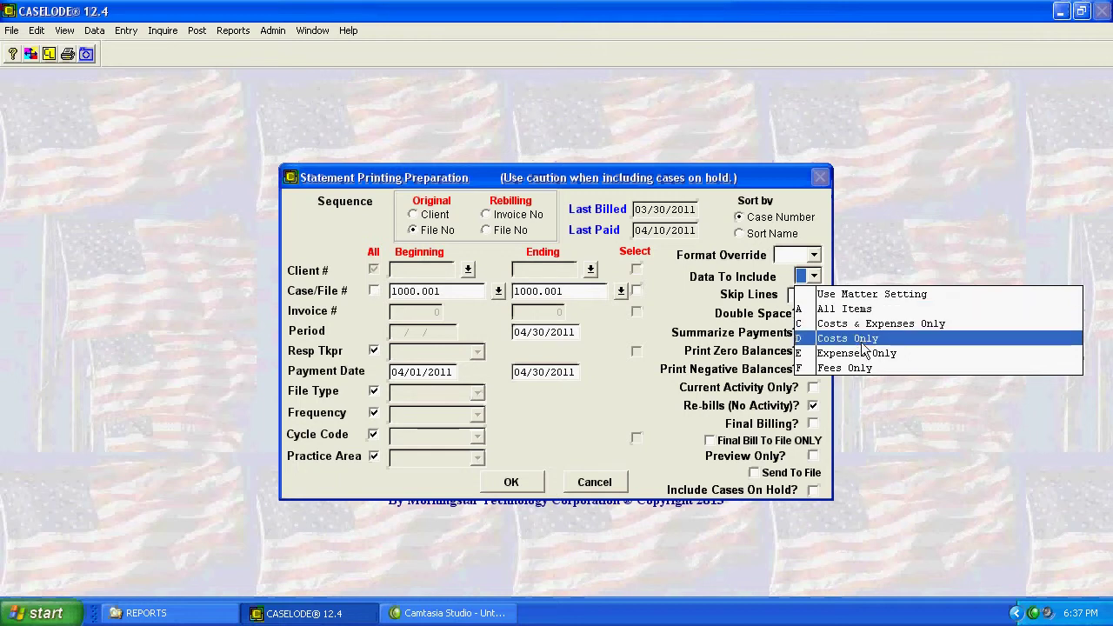
left_click(665, 311)
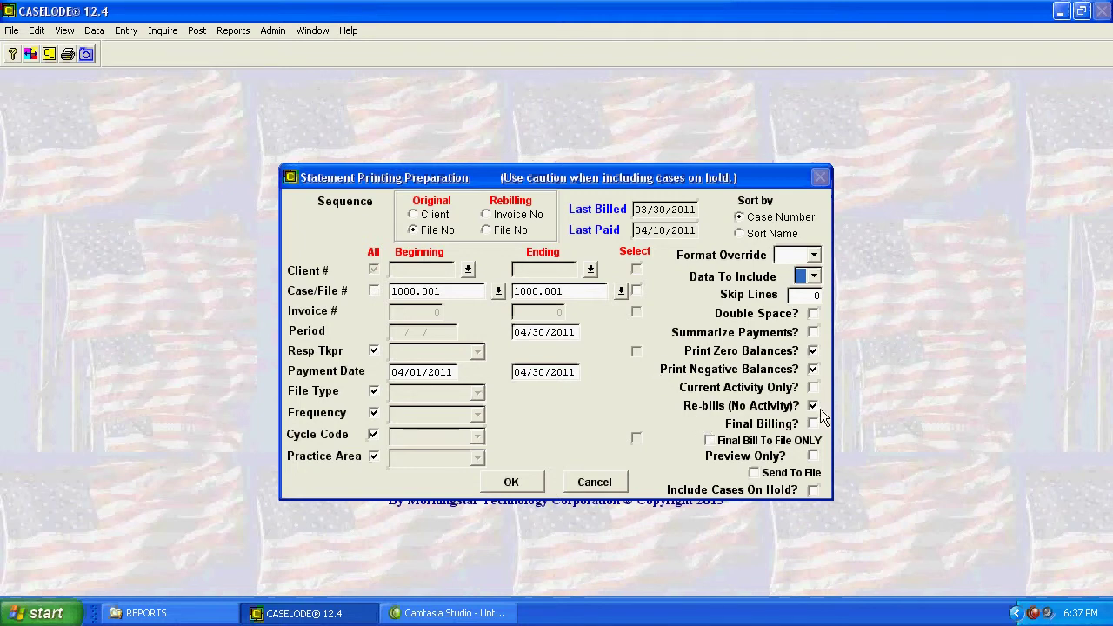
Enable Preview Only and generate the statement for the chosen case
mouse_move(820, 409)
left_click(811, 455)
left_click(508, 482)
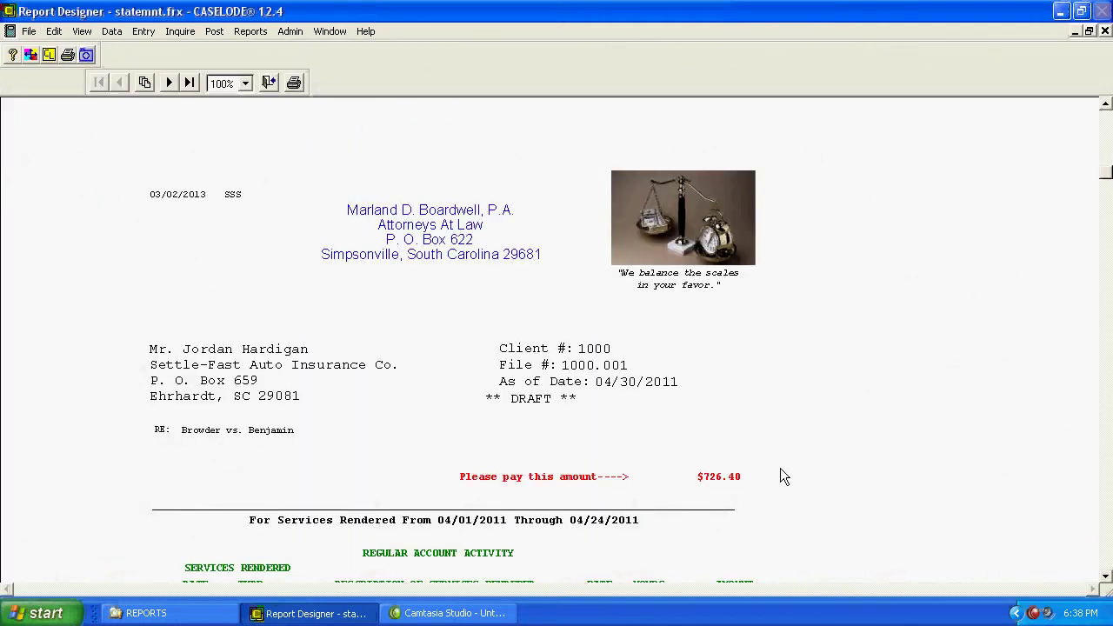
Examine the draft statement's header, services rendered, timekeeper summary, costs advanced and payments on both pages, and close the preview
scroll(773, 460, "up", 2)
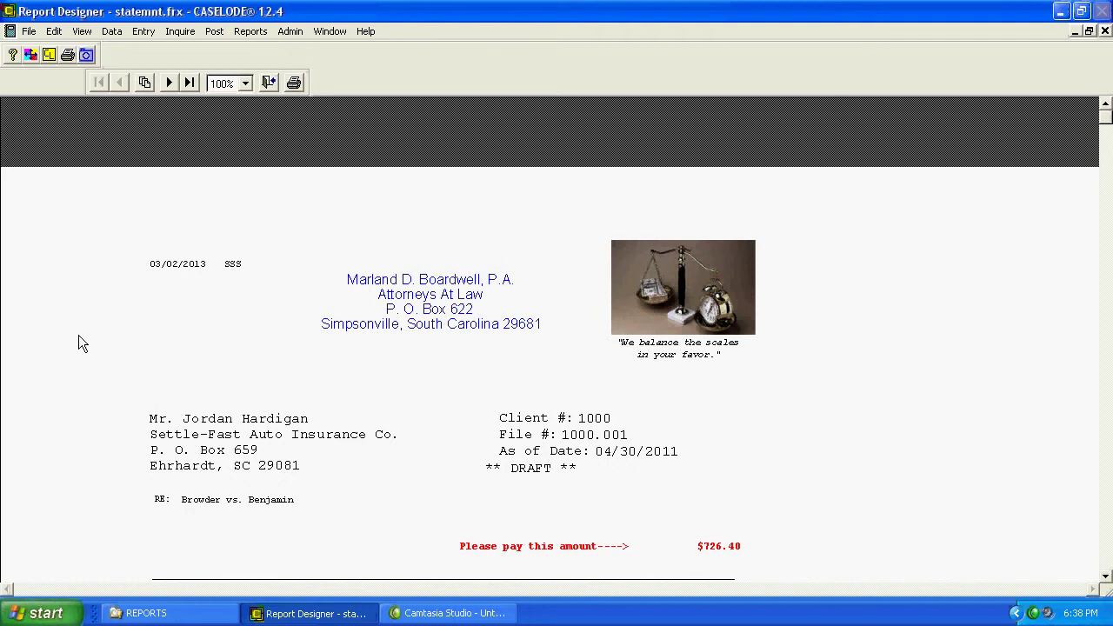
scroll(81, 327, "down", 3)
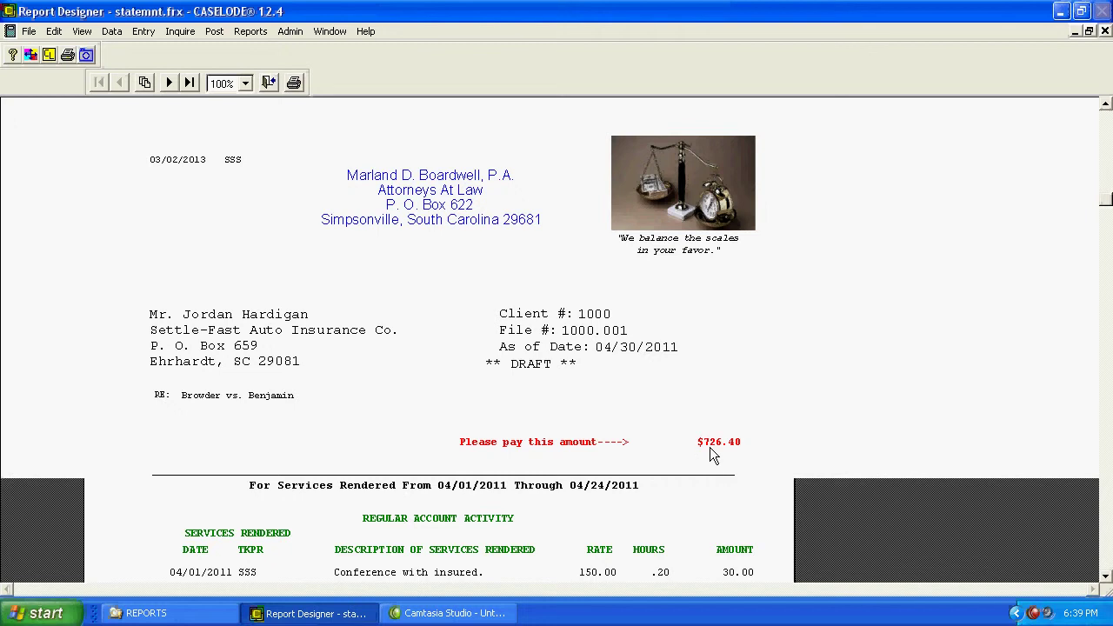
scroll(773, 408, "down", 5)
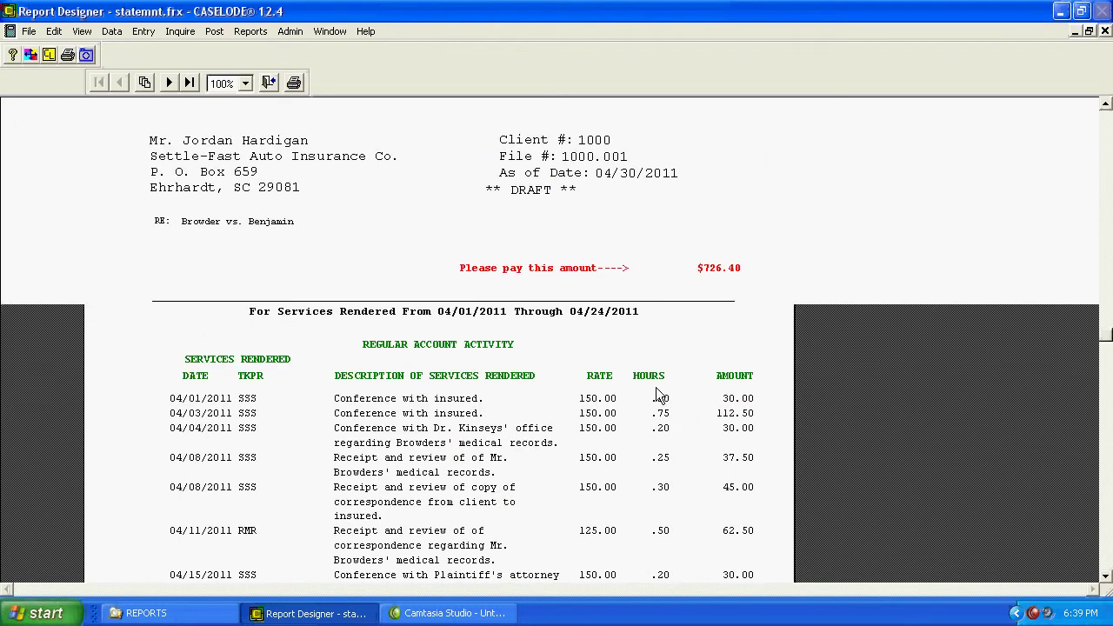
scroll(650, 398, "down", 5)
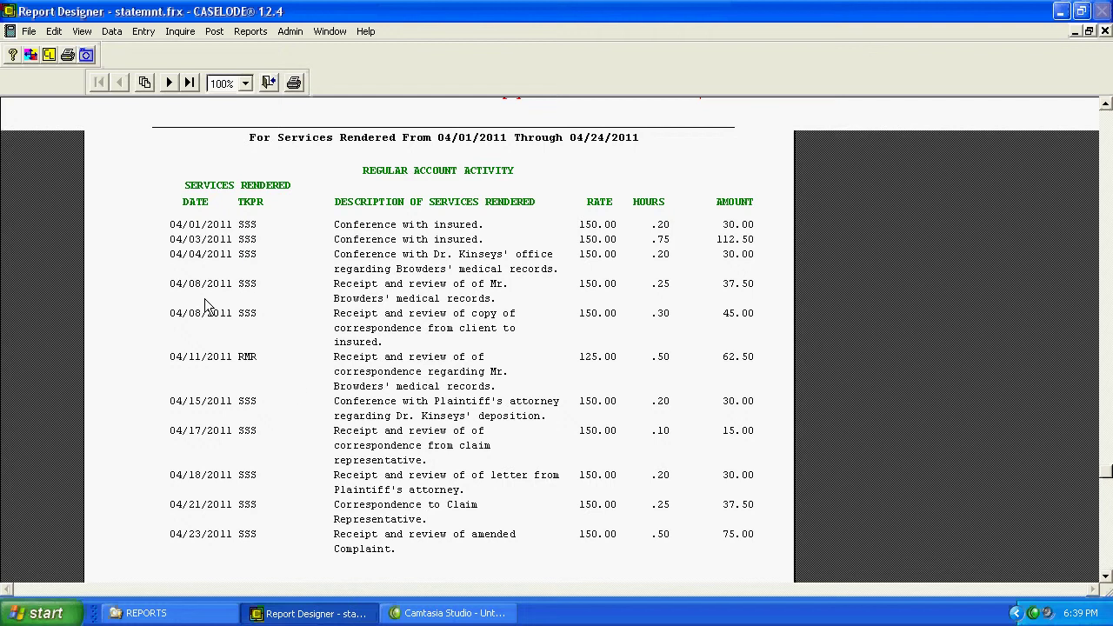
left_click(170, 85)
scroll(589, 436, "up", 5)
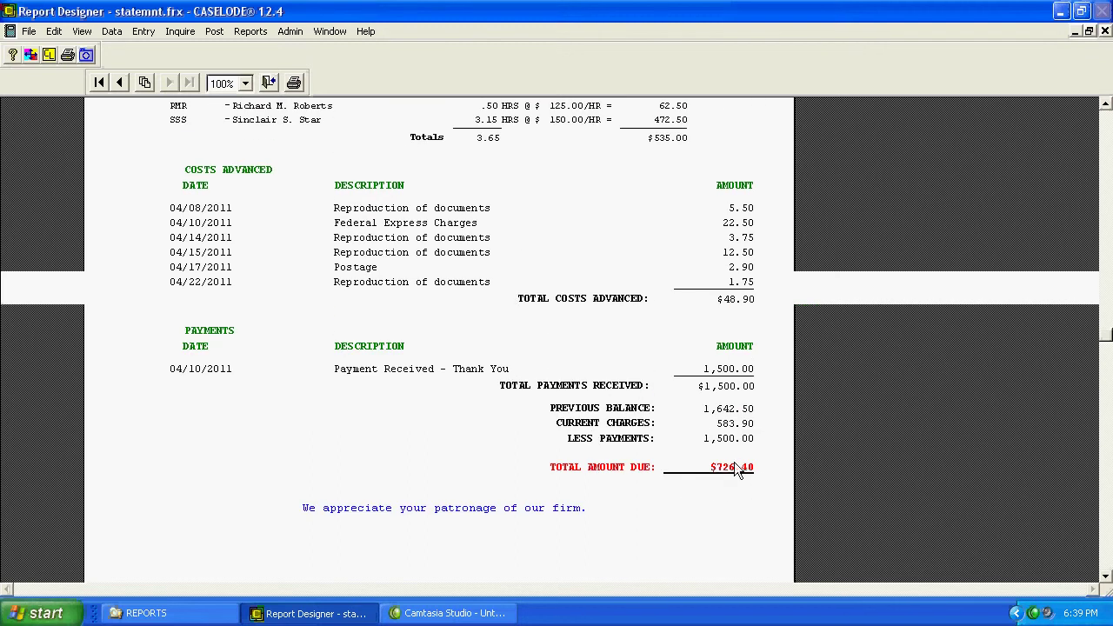
scroll(390, 443, "up", 6)
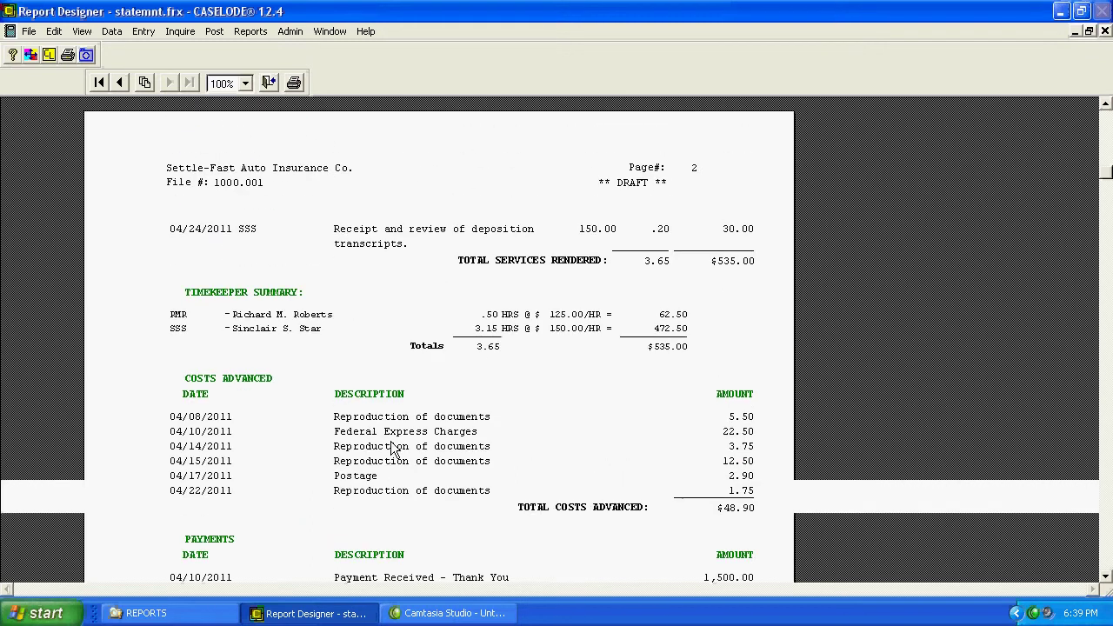
scroll(400, 435, "down", 2)
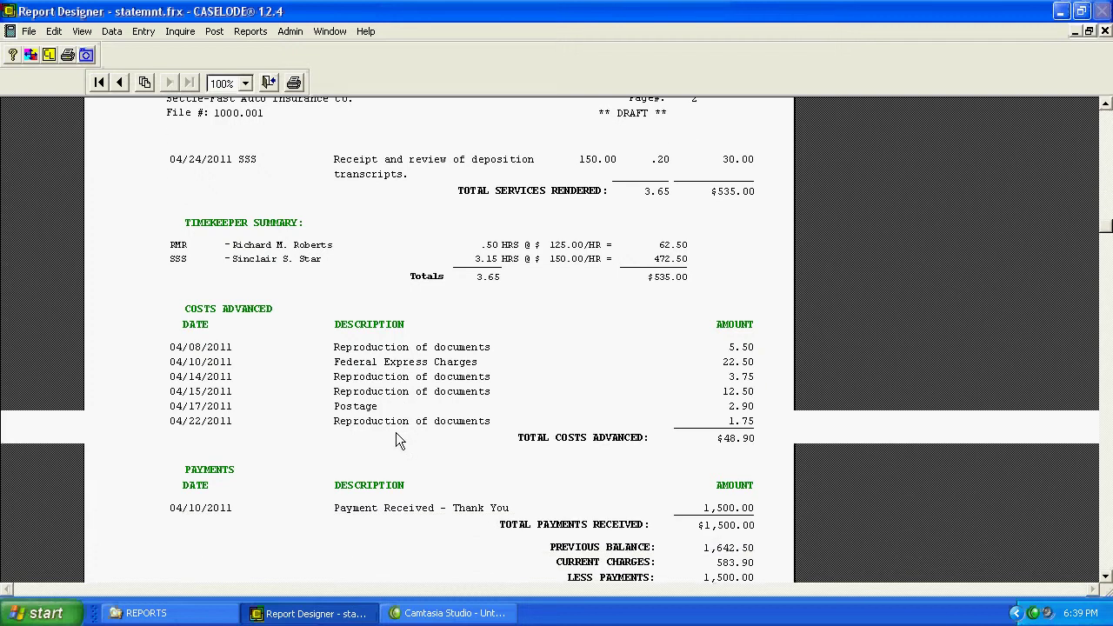
scroll(594, 382, "down", 2)
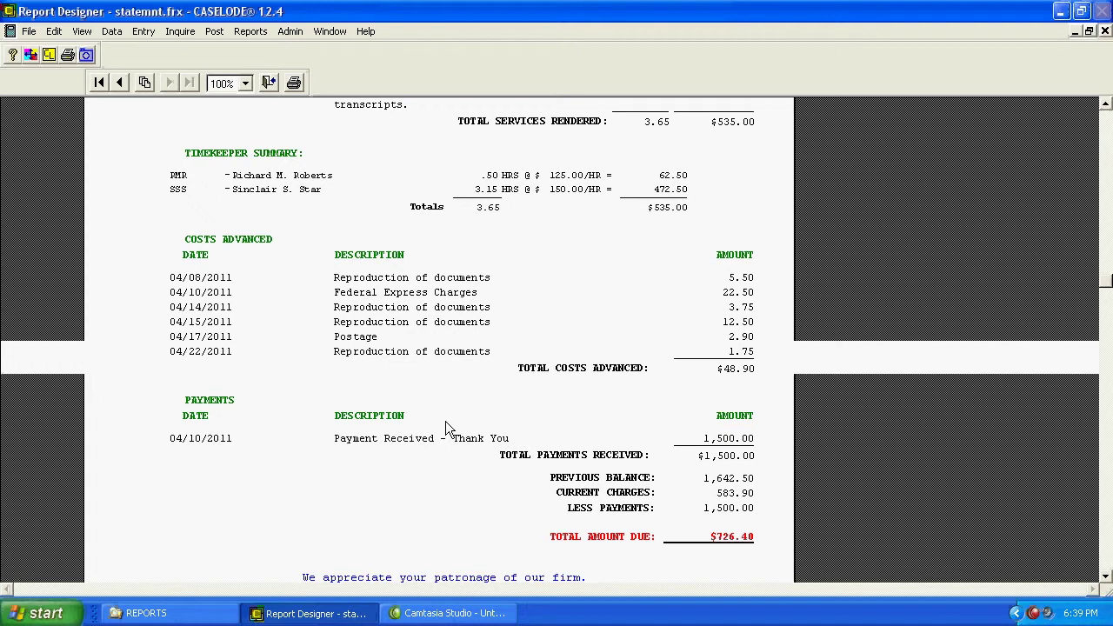
left_click(268, 84)
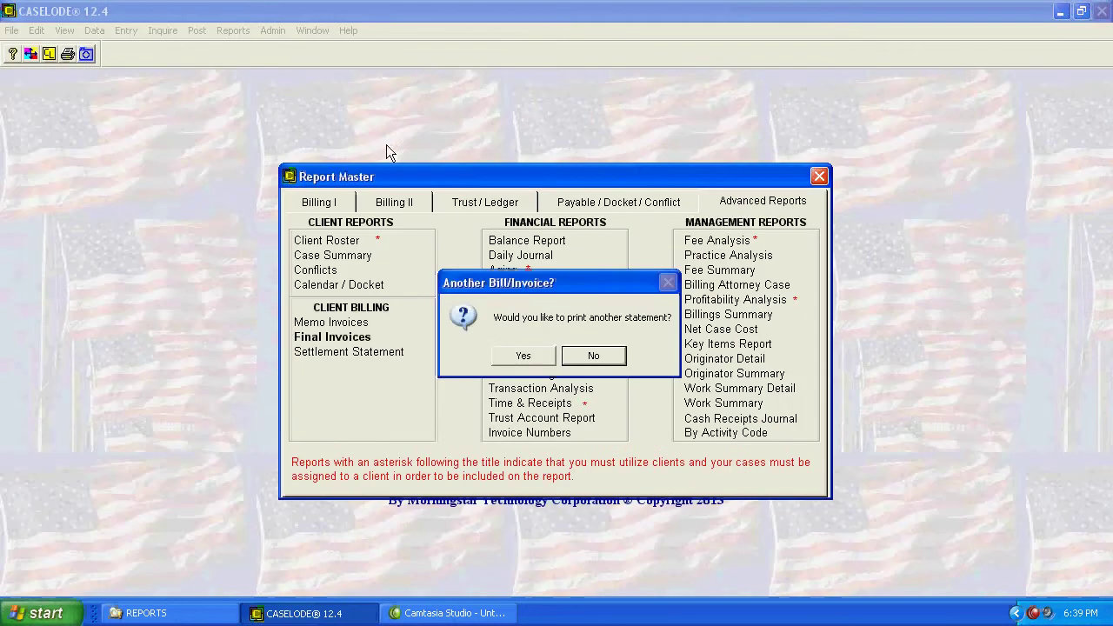
Start another statement in Preview Only mode with Case/File set to individual selection, and open the list of files for billing
left_click(537, 355)
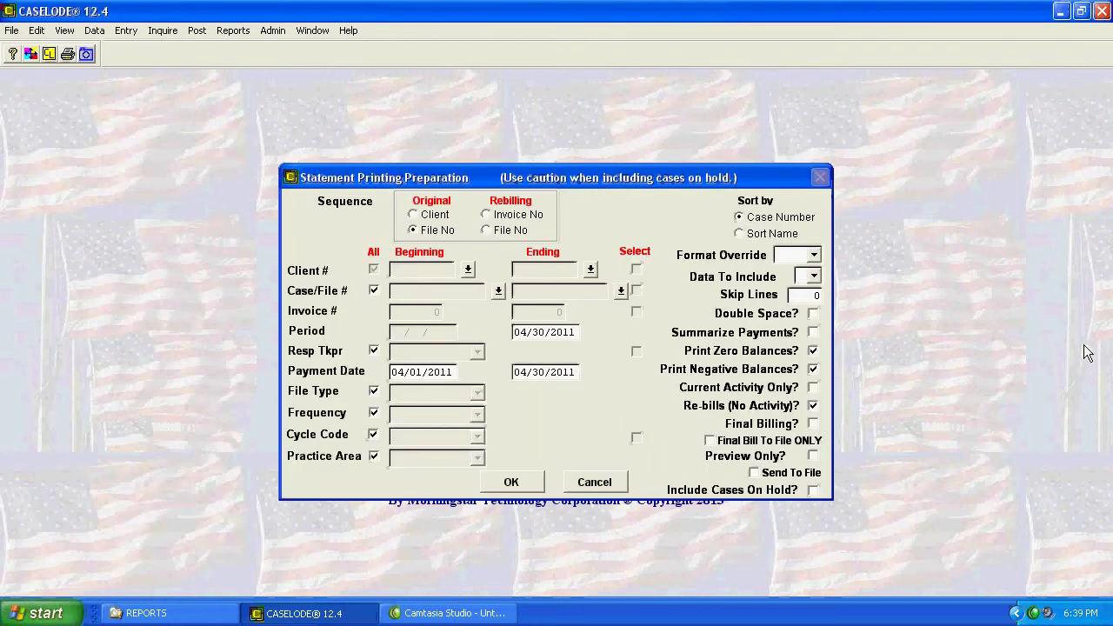
left_click(374, 292)
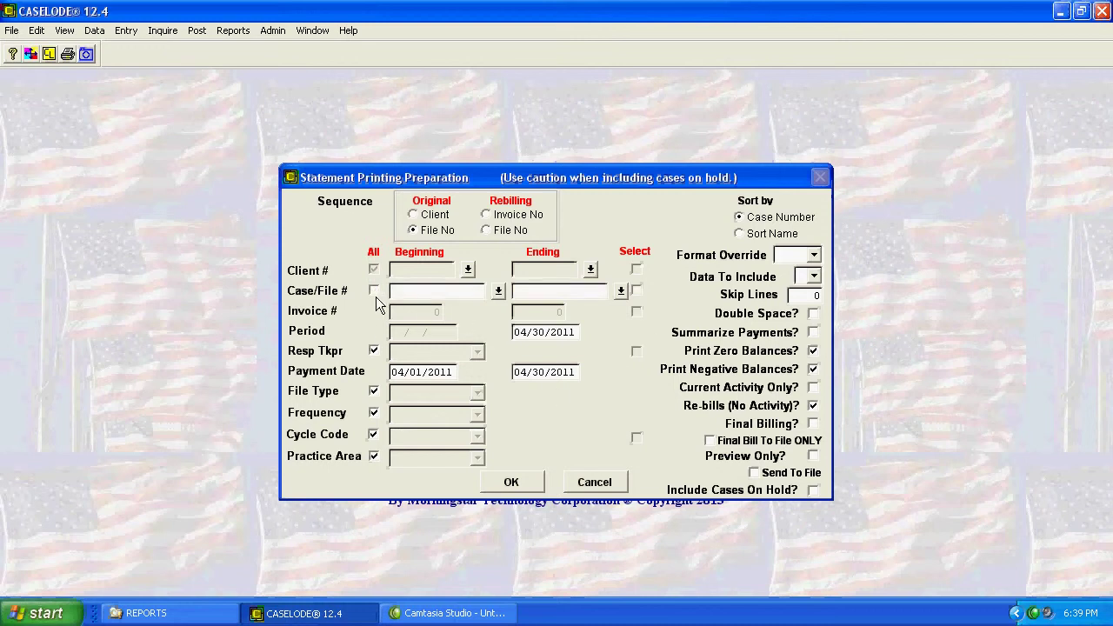
left_click(637, 292)
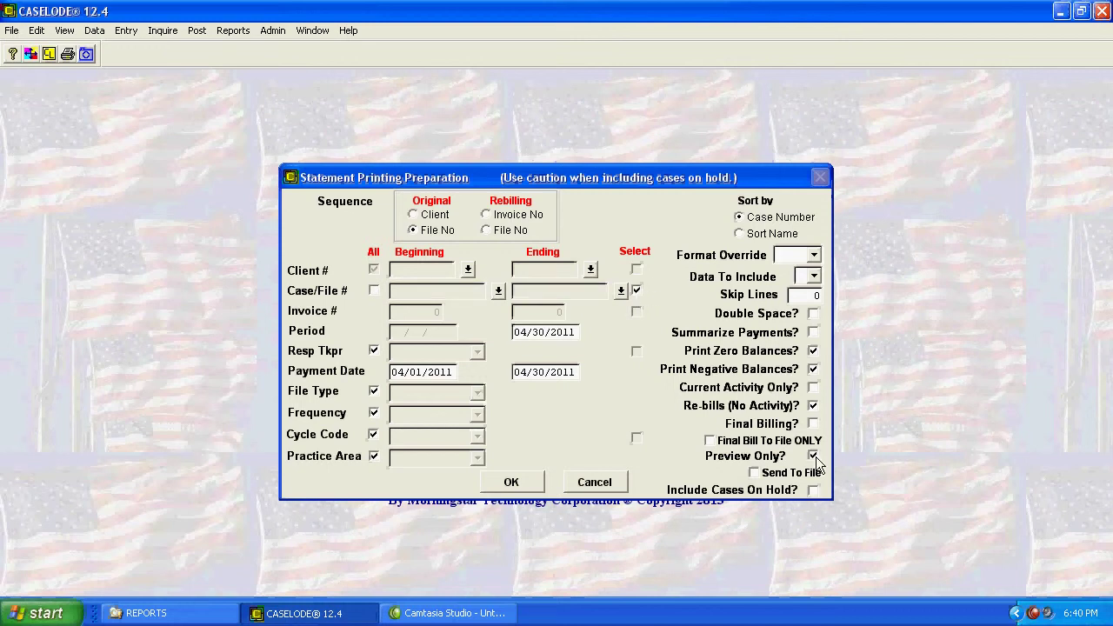
left_click(512, 482)
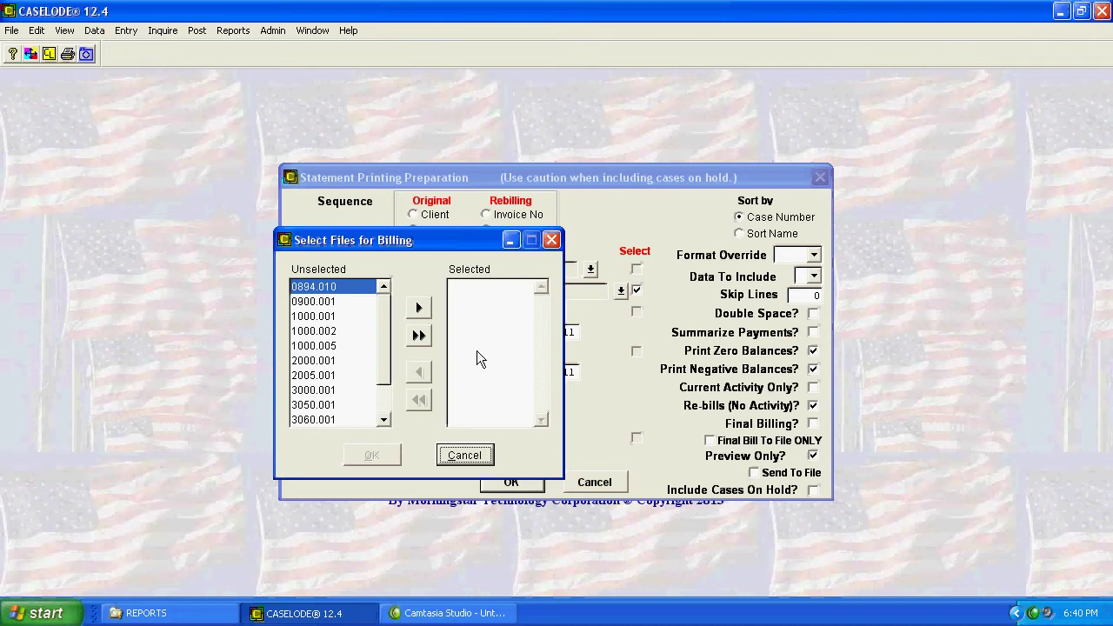
Select files 1000.001, 1000.002 and 3000.001 for billing and generate their statements
left_click(312, 318)
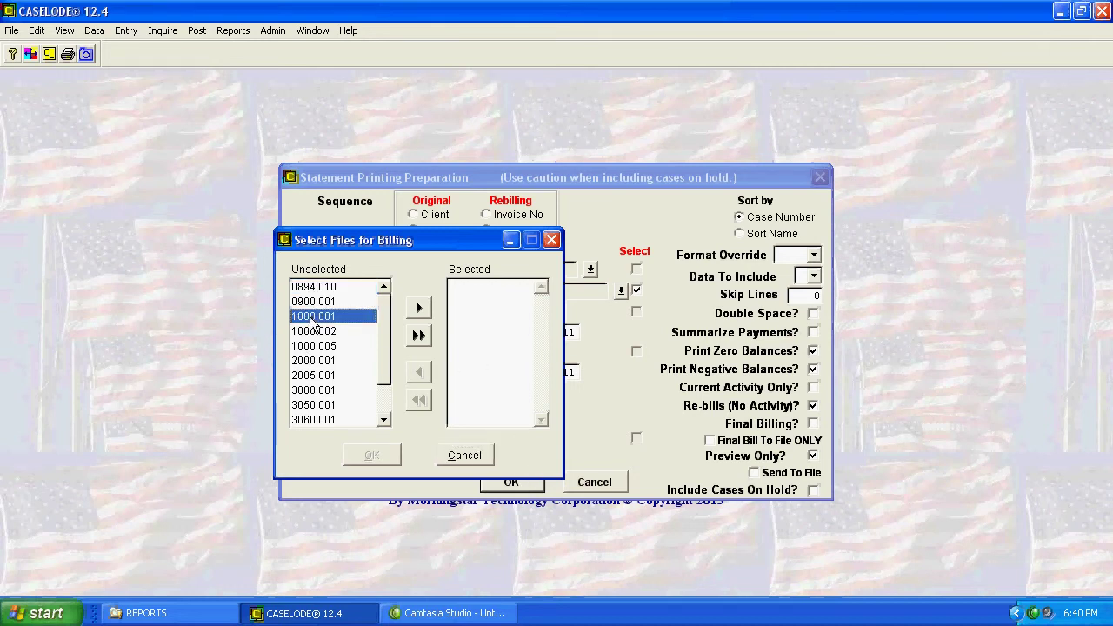
double_click(312, 318)
double_click(353, 315)
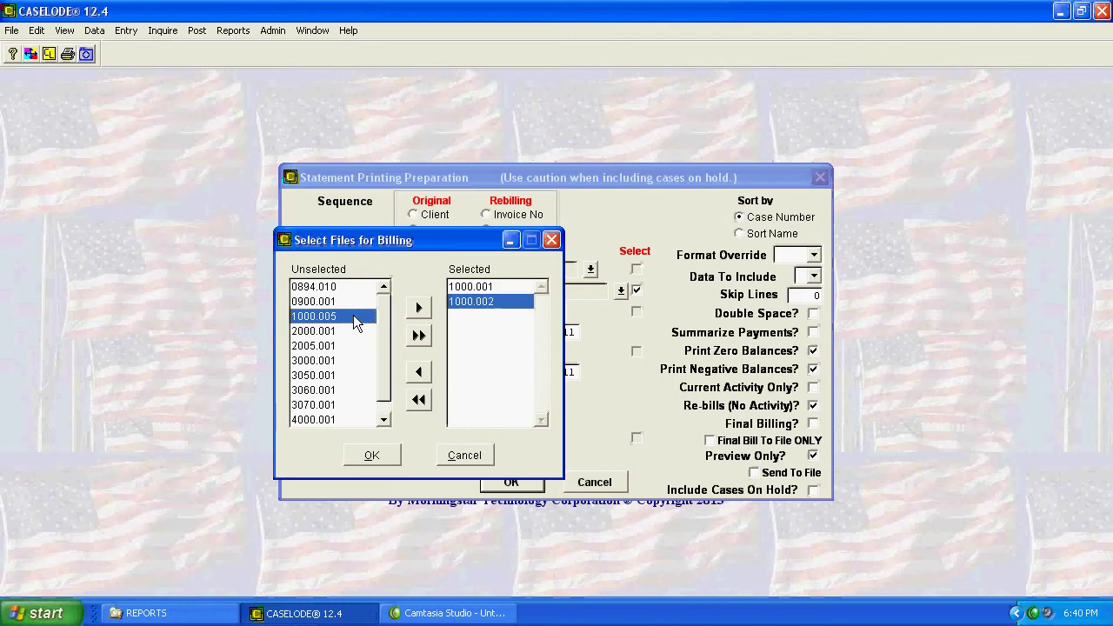
double_click(327, 359)
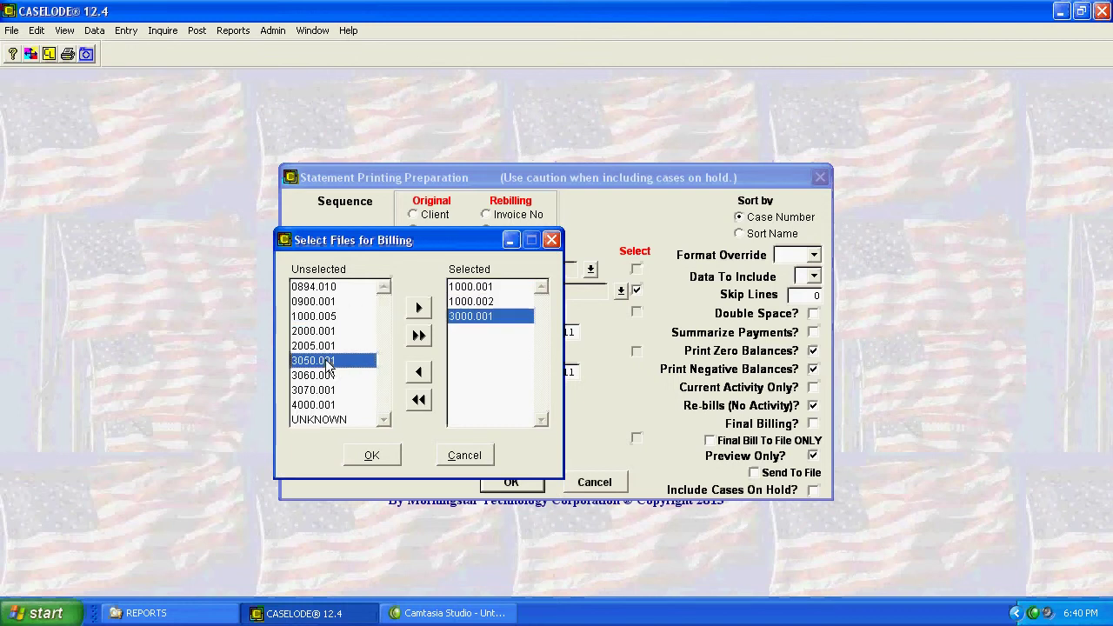
left_click(372, 455)
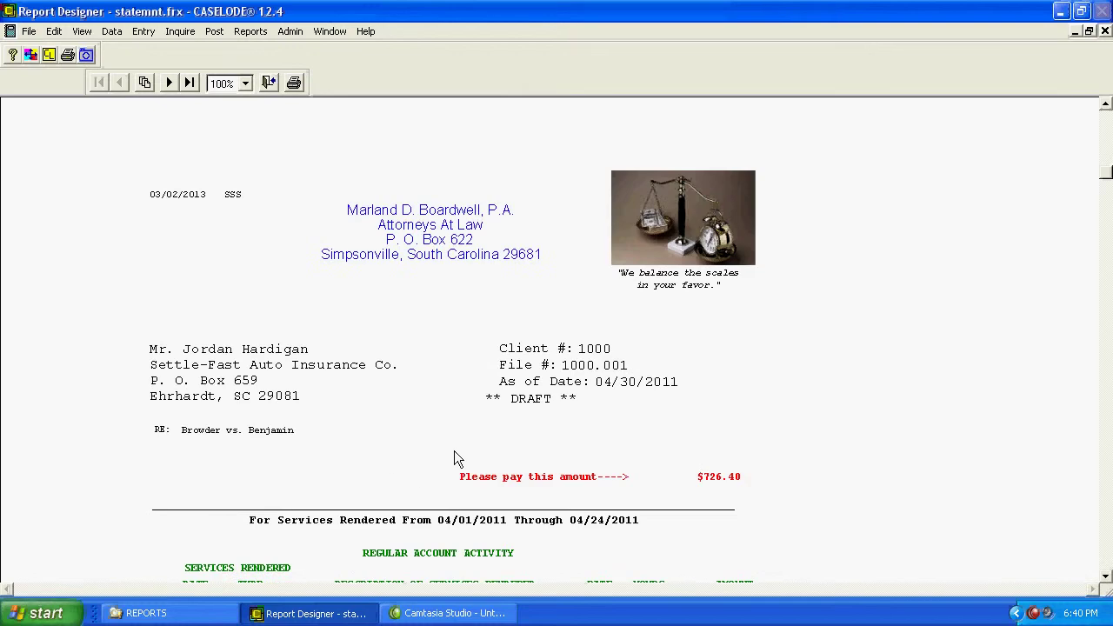
Look through the draft statements for the three selected files one after another, closing each preview
scroll(462, 422, "down", 1)
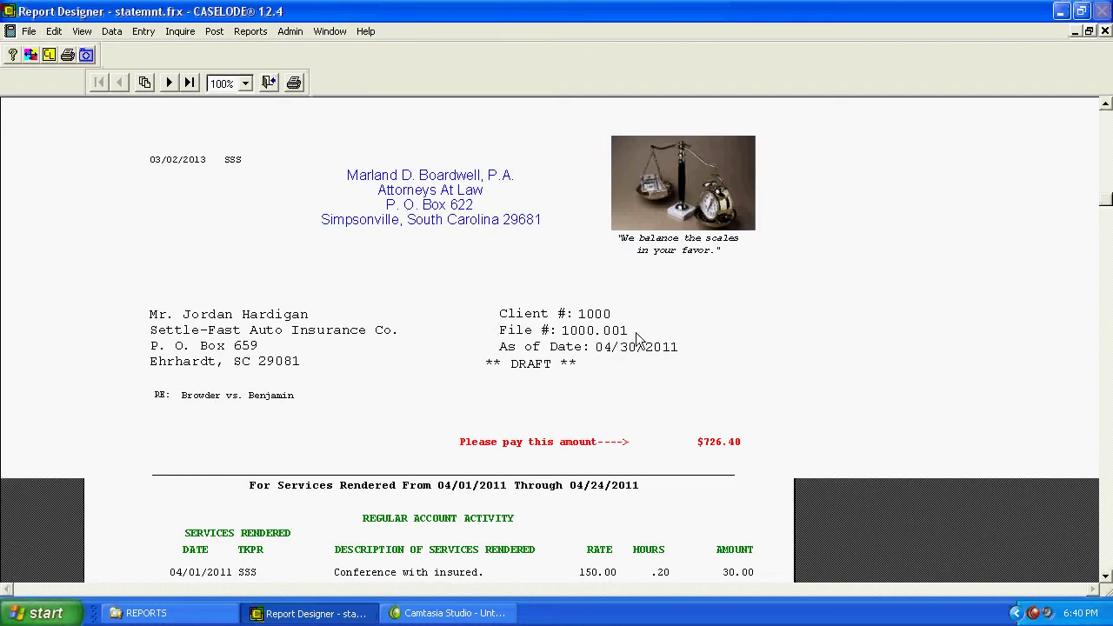
left_click(269, 84)
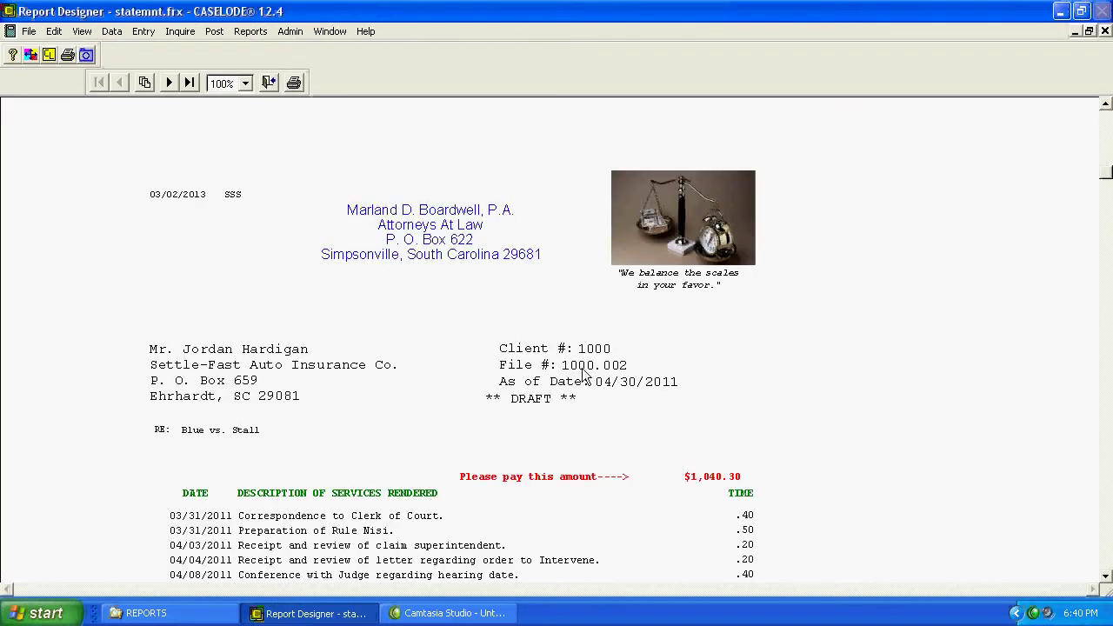
left_click(269, 84)
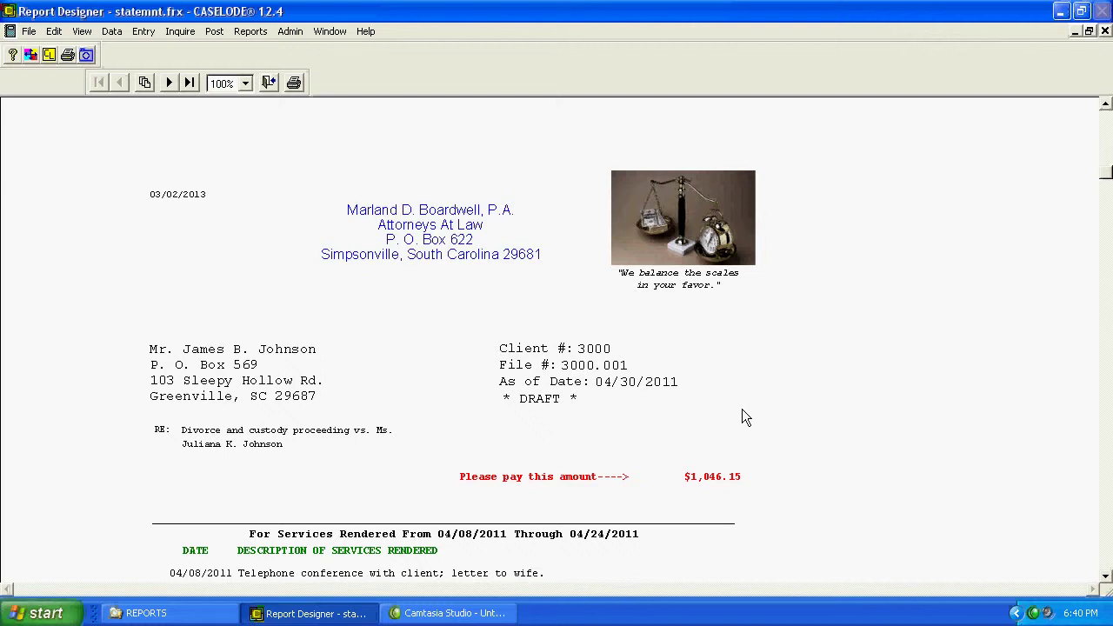
scroll(742, 409, "down", 6)
scroll(652, 265, "up", 5)
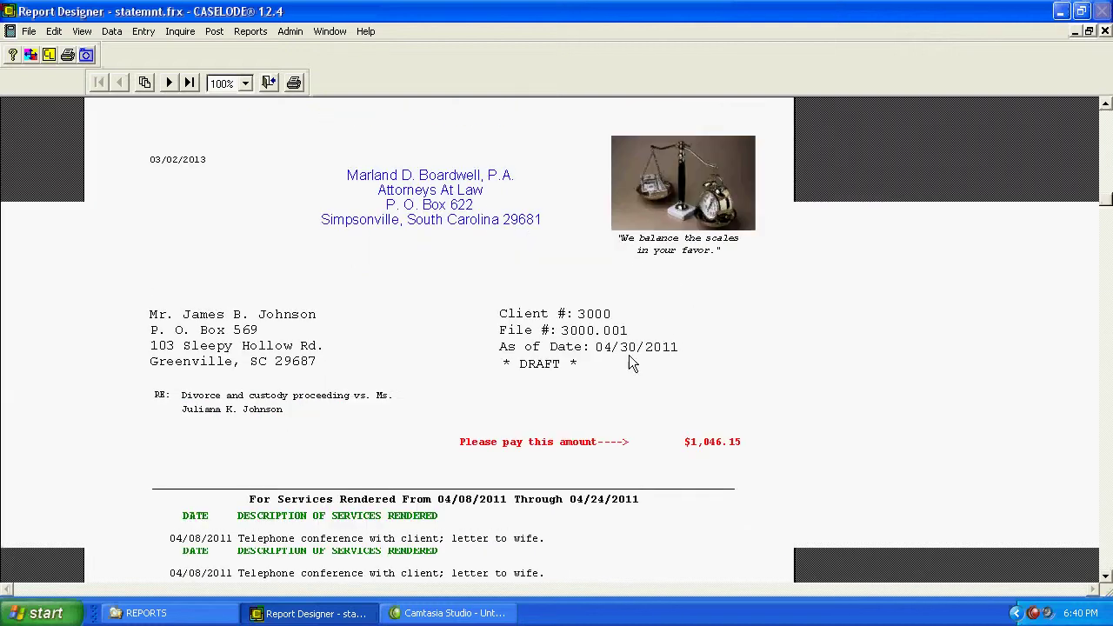
left_click(269, 87)
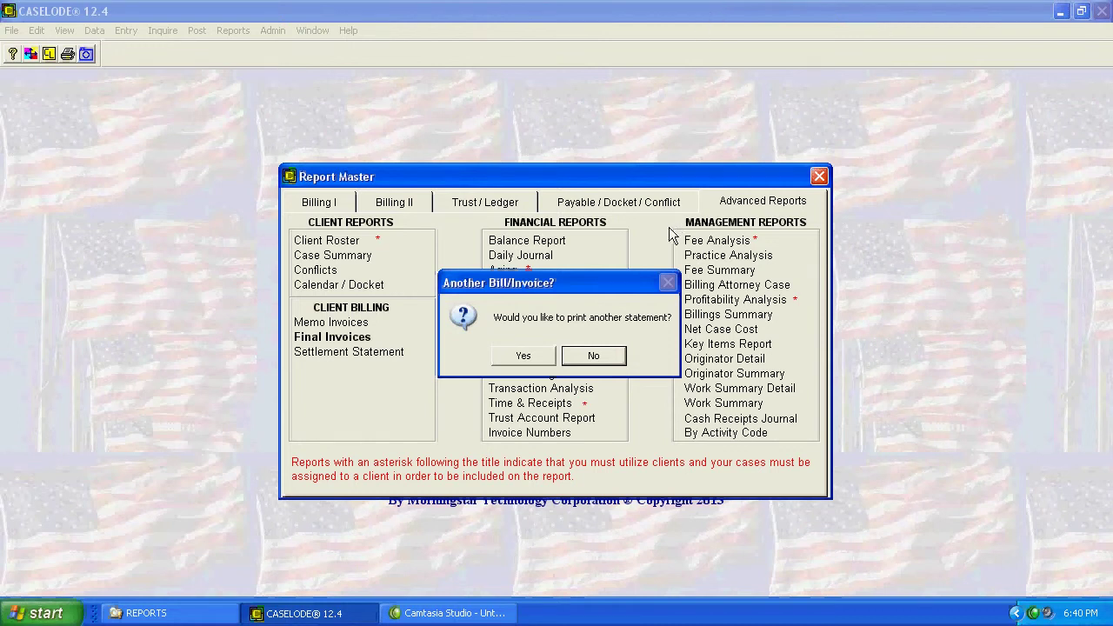
Start another statement in original Client sequence, restrict it to Settle-Fast Auto Insurance Co. by entering its client number, and generate the drafts
left_click(526, 356)
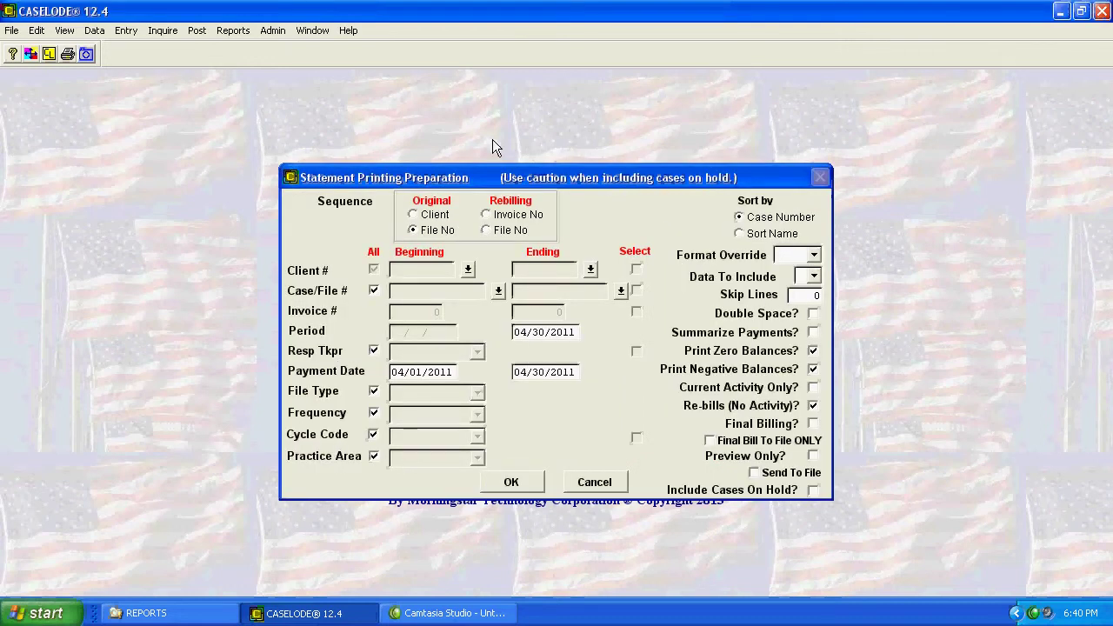
left_click(423, 216)
left_click(373, 268)
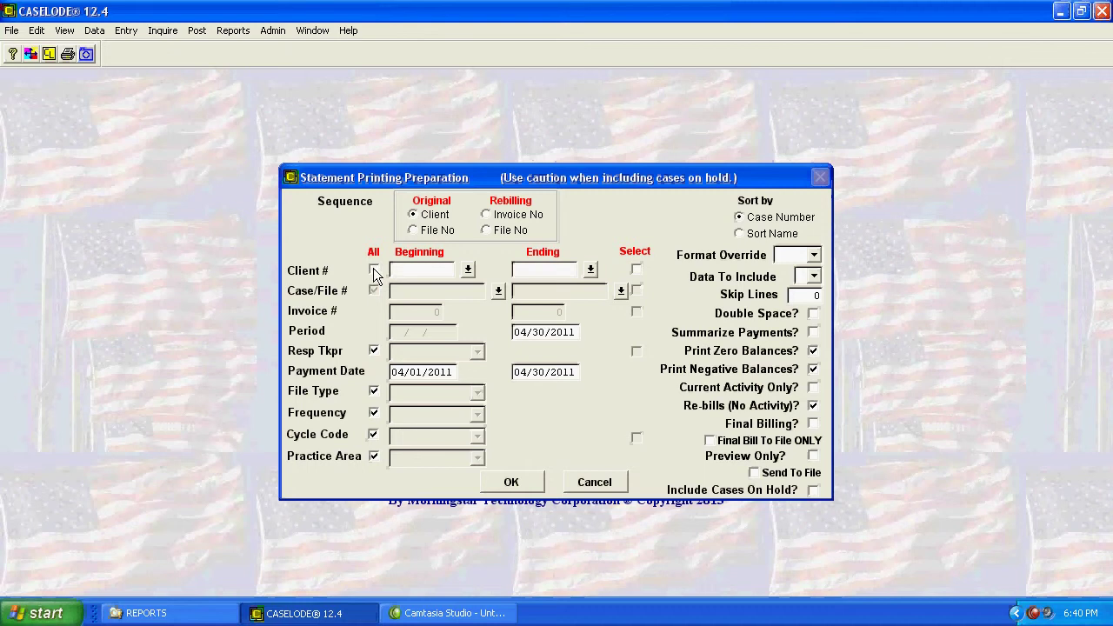
left_click(392, 269)
type("1000")
key("Tab")
key("Tab")
left_click(522, 485)
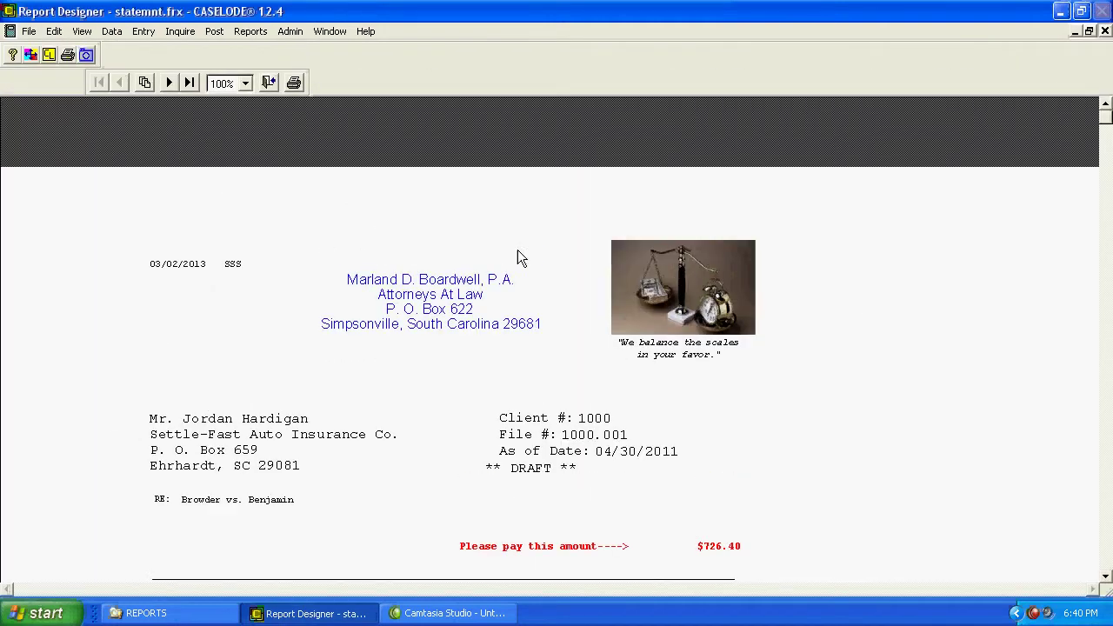
Examine the client's draft statements and the reminder statement for the personal injury file, closing each preview
scroll(629, 331, "down", 5)
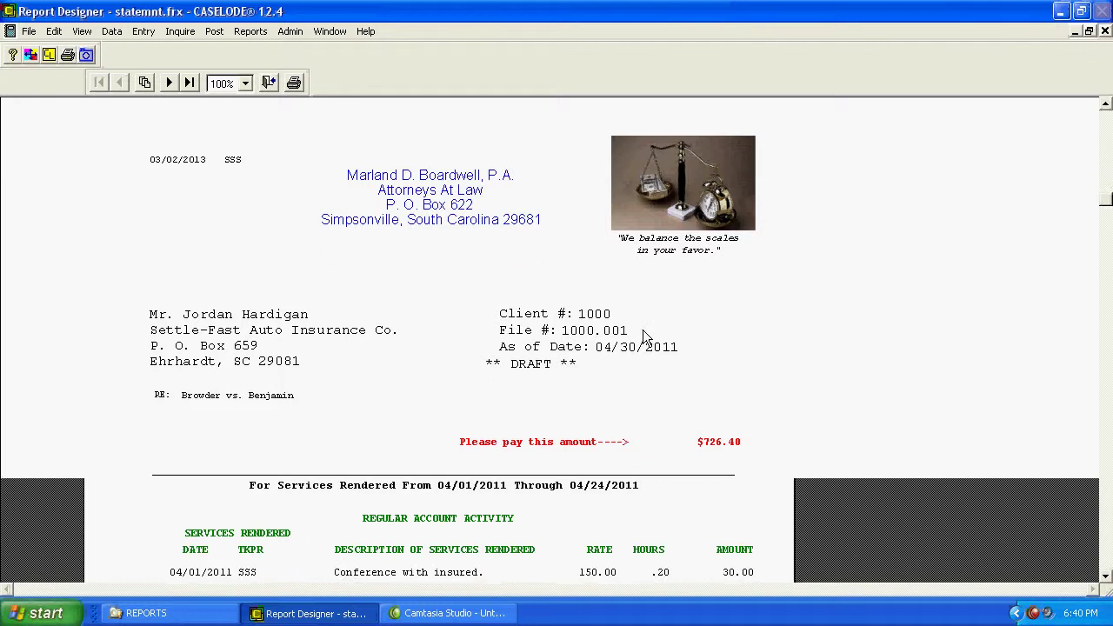
scroll(661, 344, "up", 1)
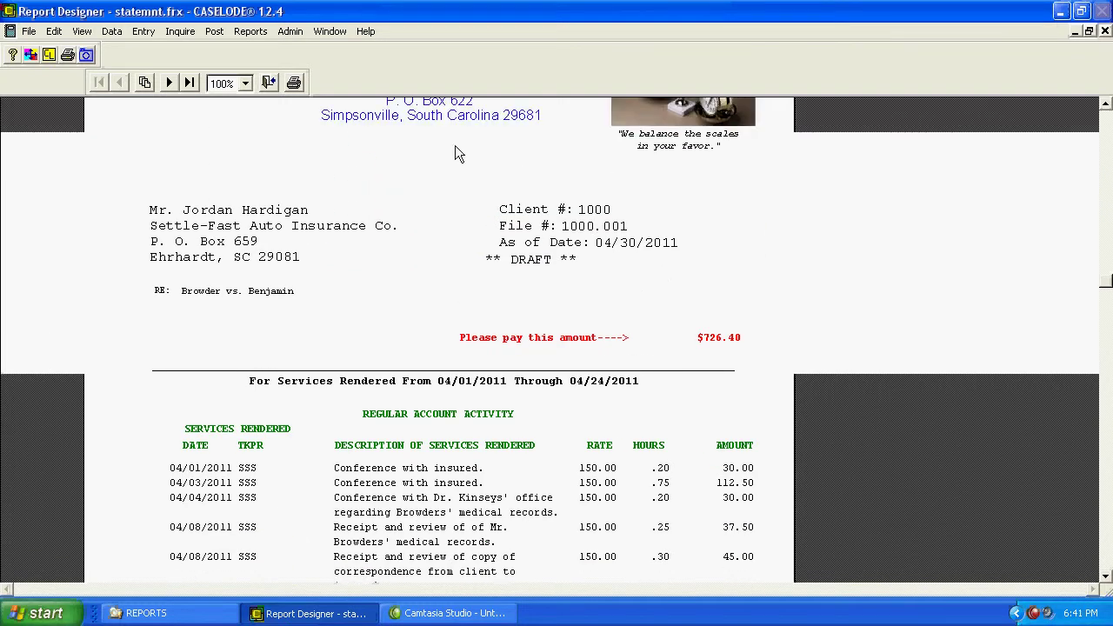
left_click(269, 83)
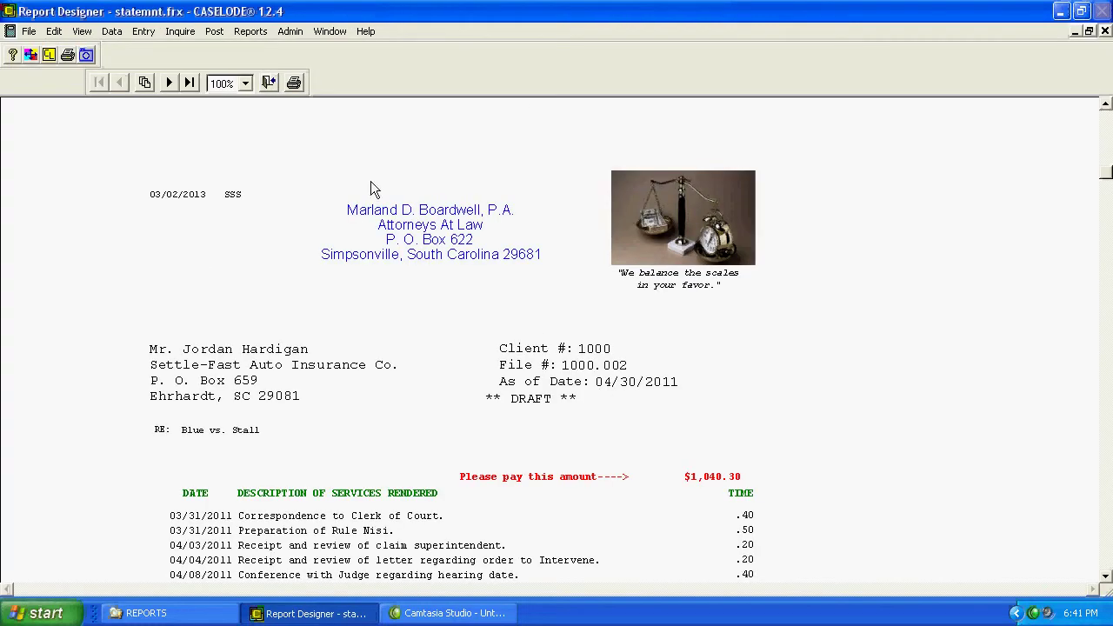
left_click(269, 82)
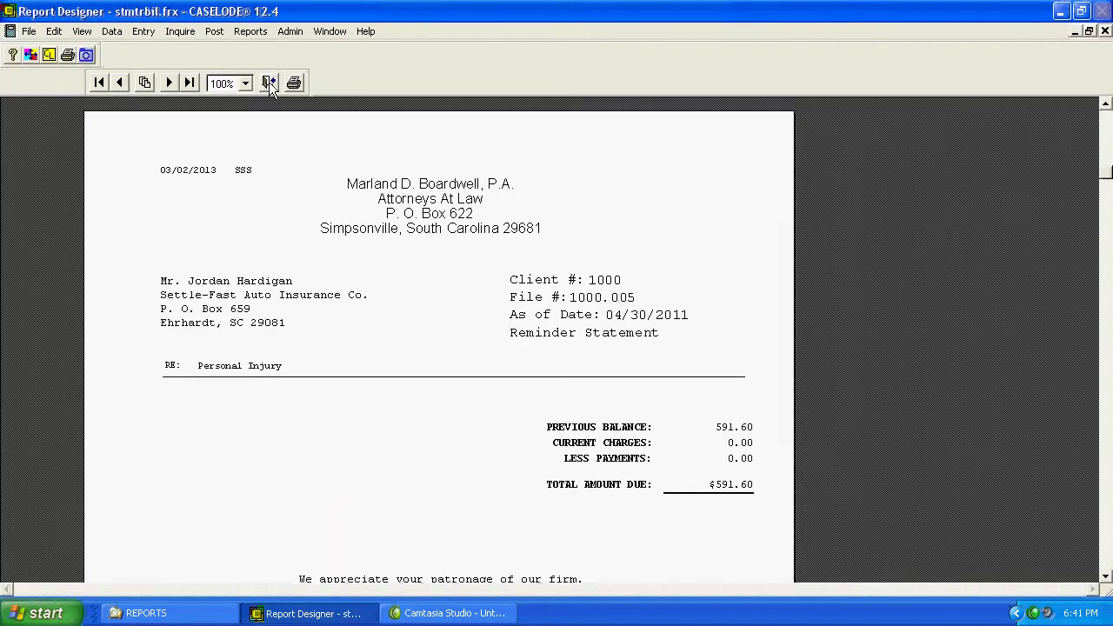
scroll(713, 320, "down", 2)
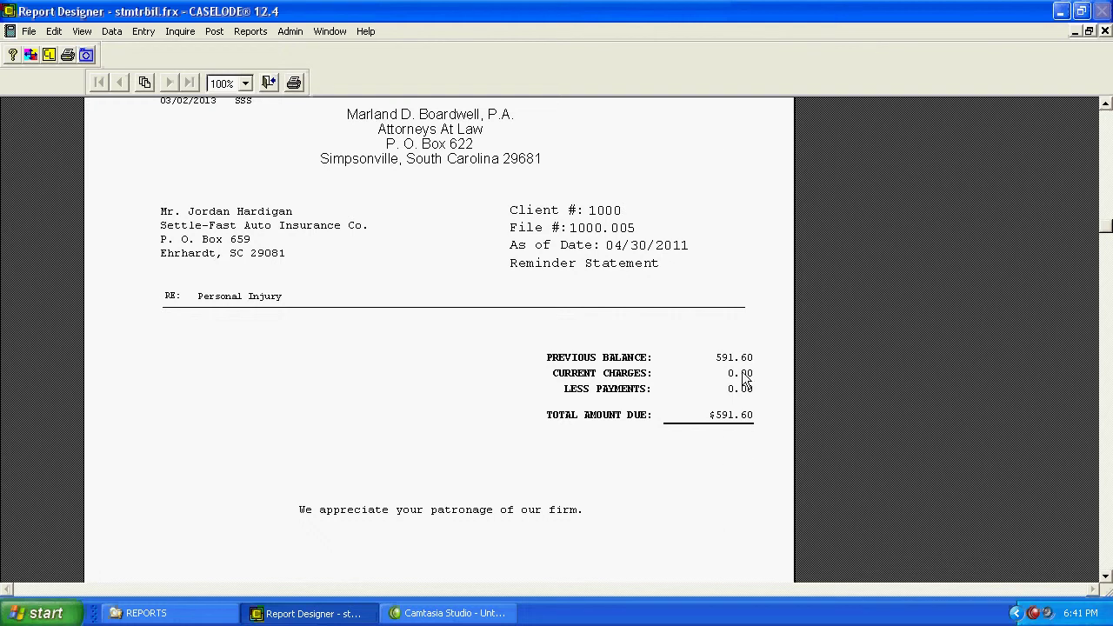
left_click(265, 83)
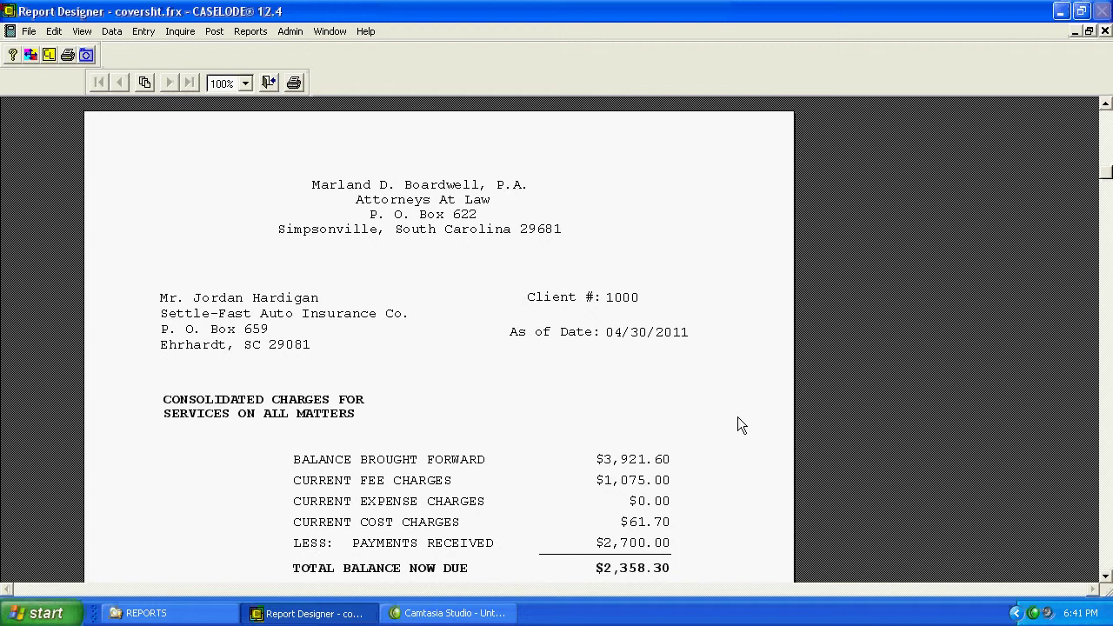
Review the cover sheet with the client's consolidated charges on all matters and close the preview
scroll(737, 417, "down", 4)
scroll(736, 413, "down", 1)
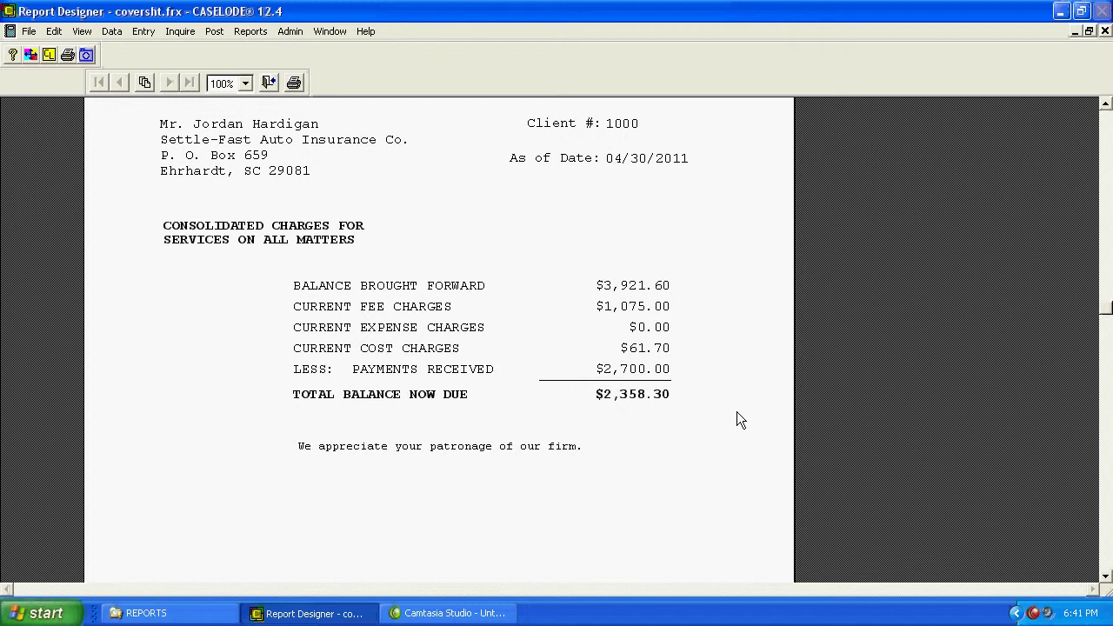
left_click(269, 82)
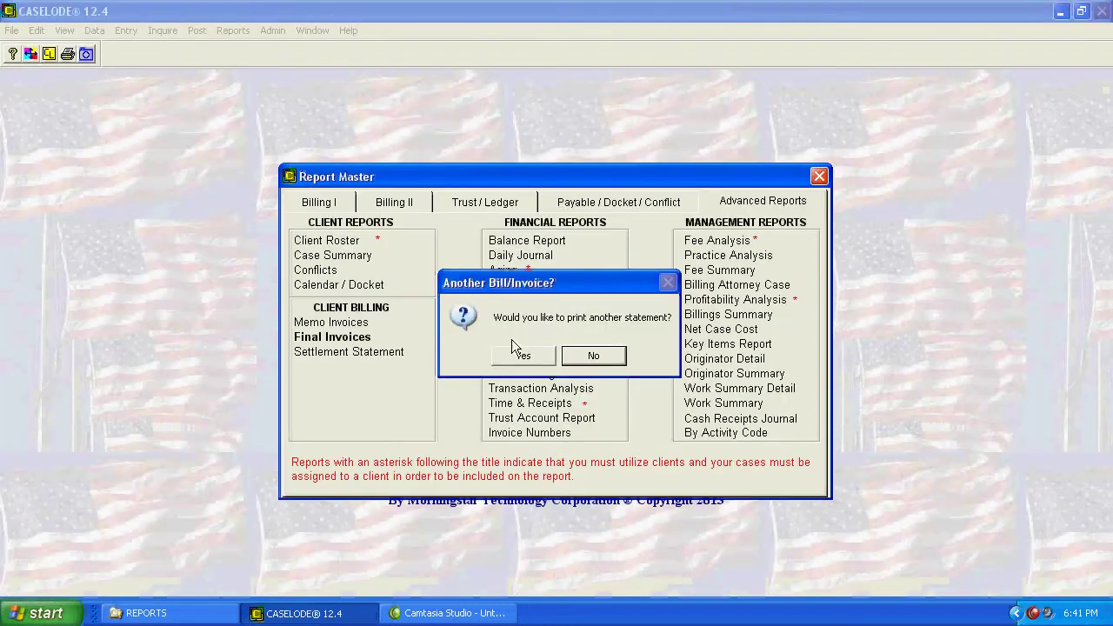
Start another statement, examine the selection fields offered by the Client, File No and Rebilling Invoice No sequences, and cancel without printing
left_click(524, 356)
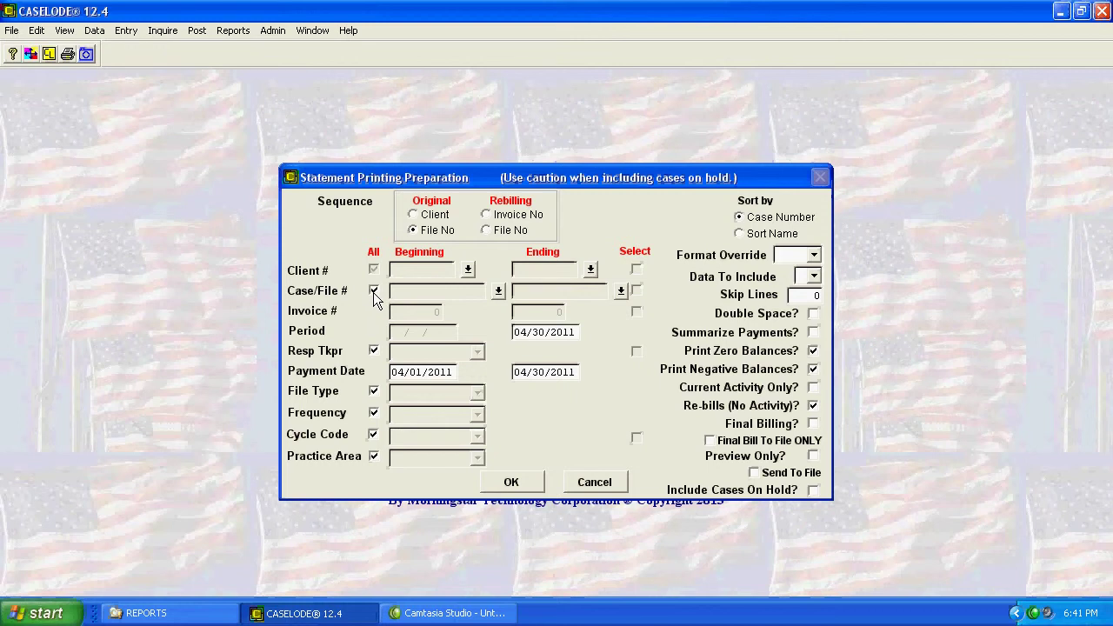
left_click(414, 215)
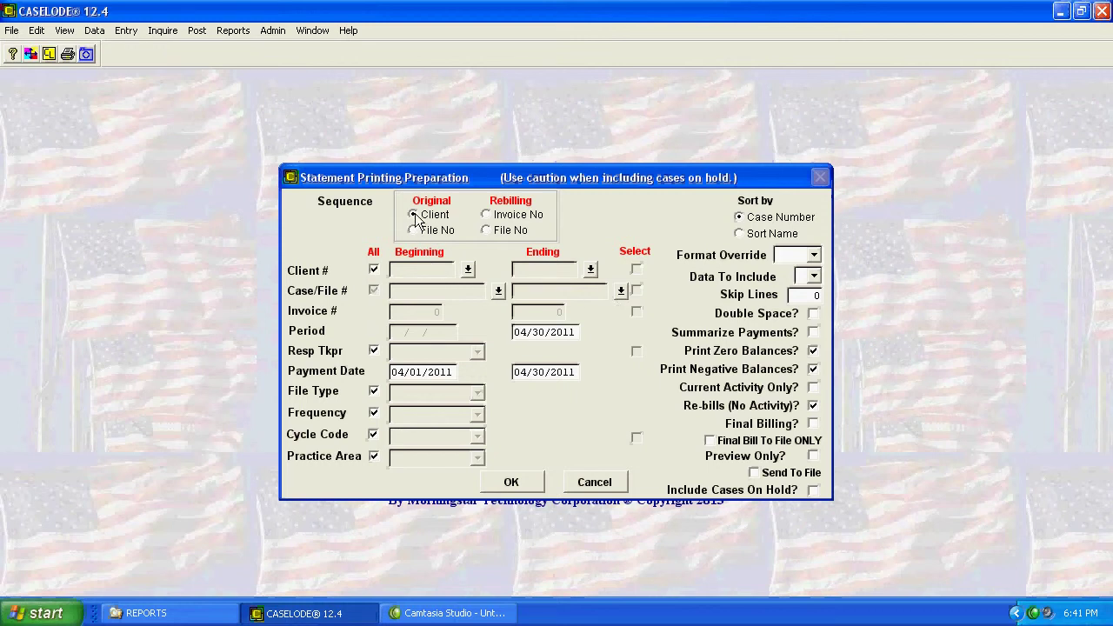
left_click(374, 269)
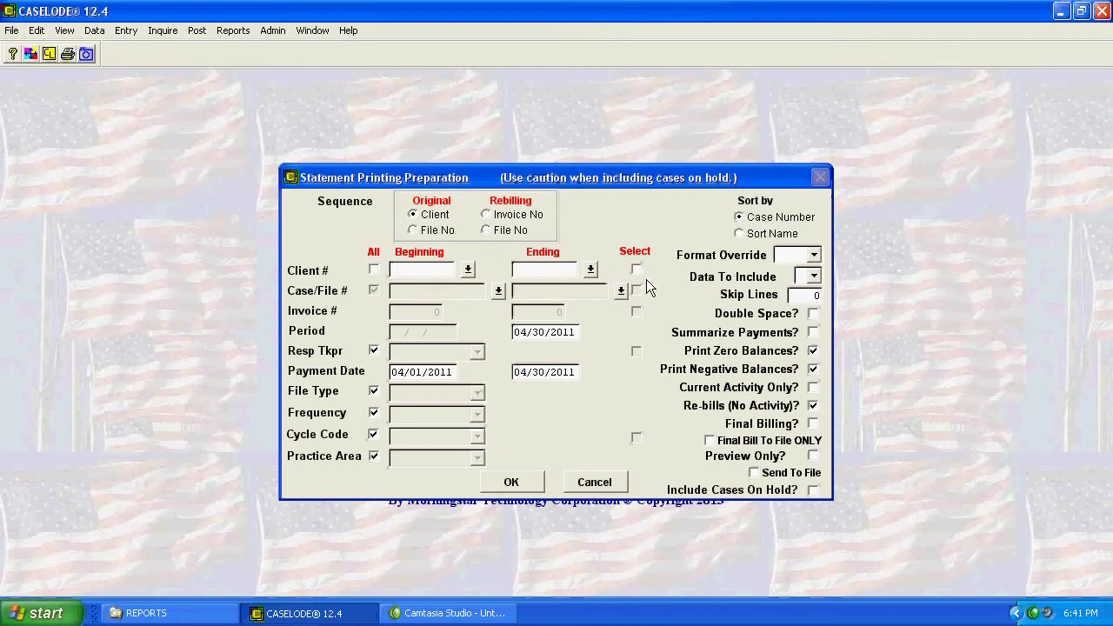
left_click(412, 230)
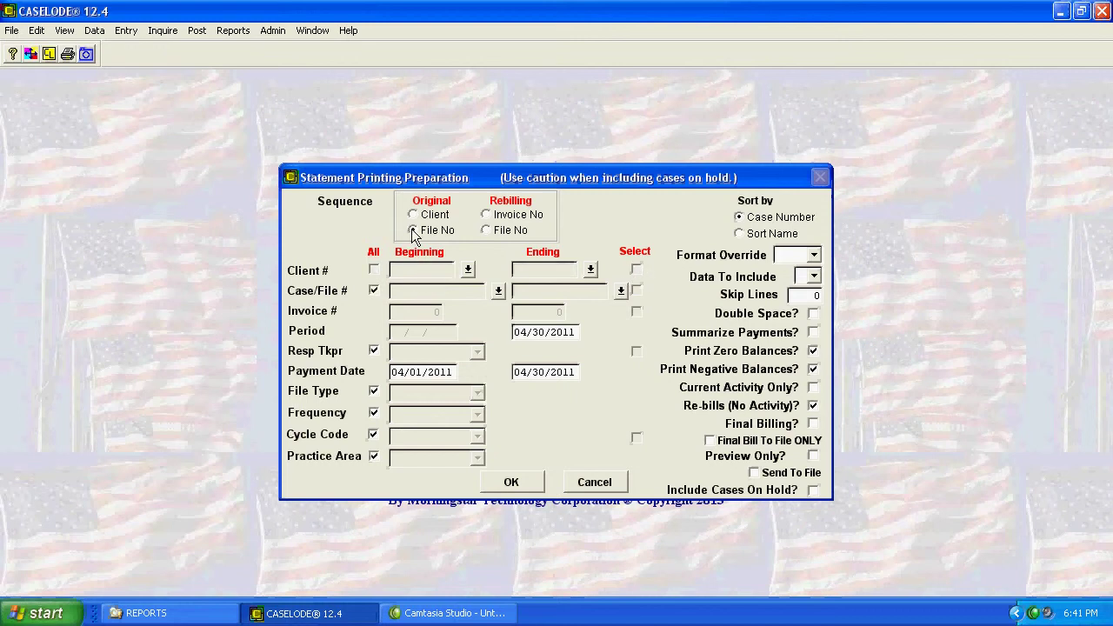
left_click(486, 215)
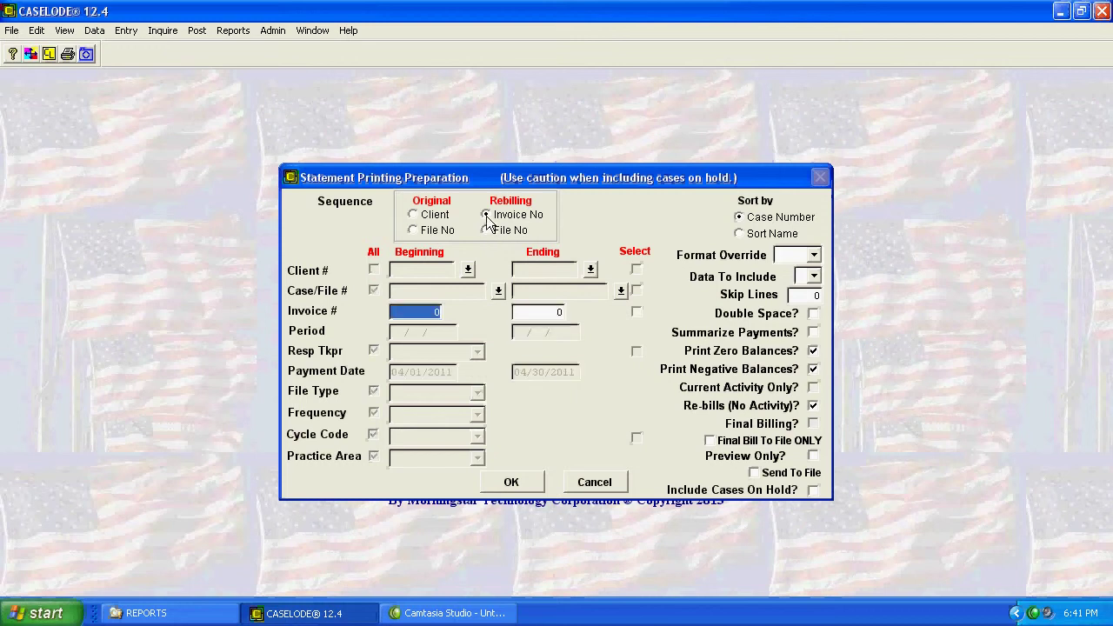
left_click(637, 311)
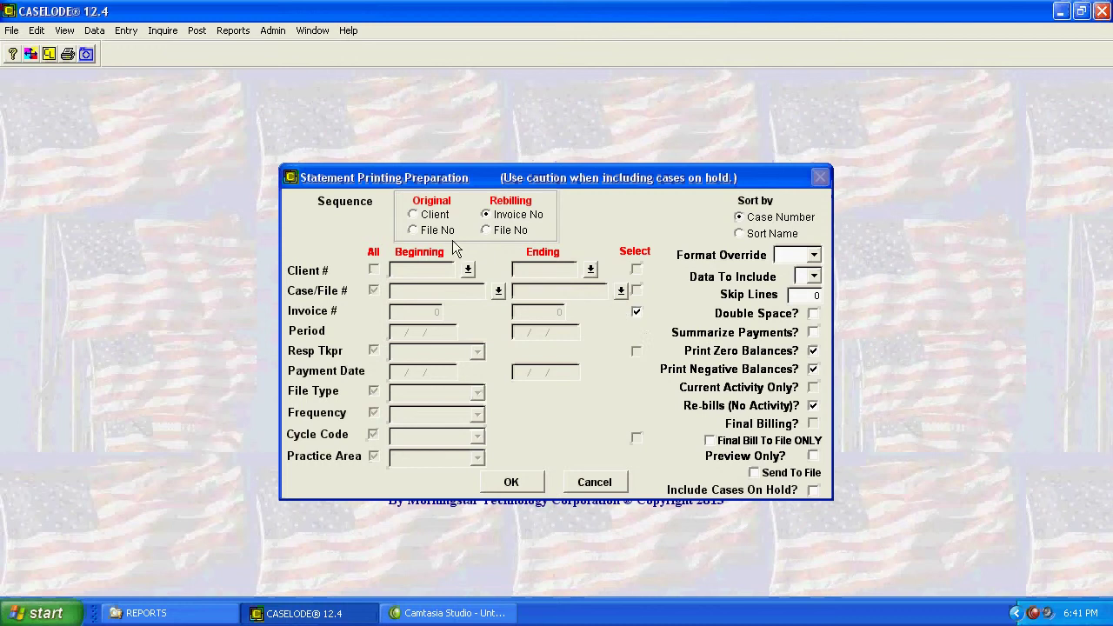
left_click(416, 230)
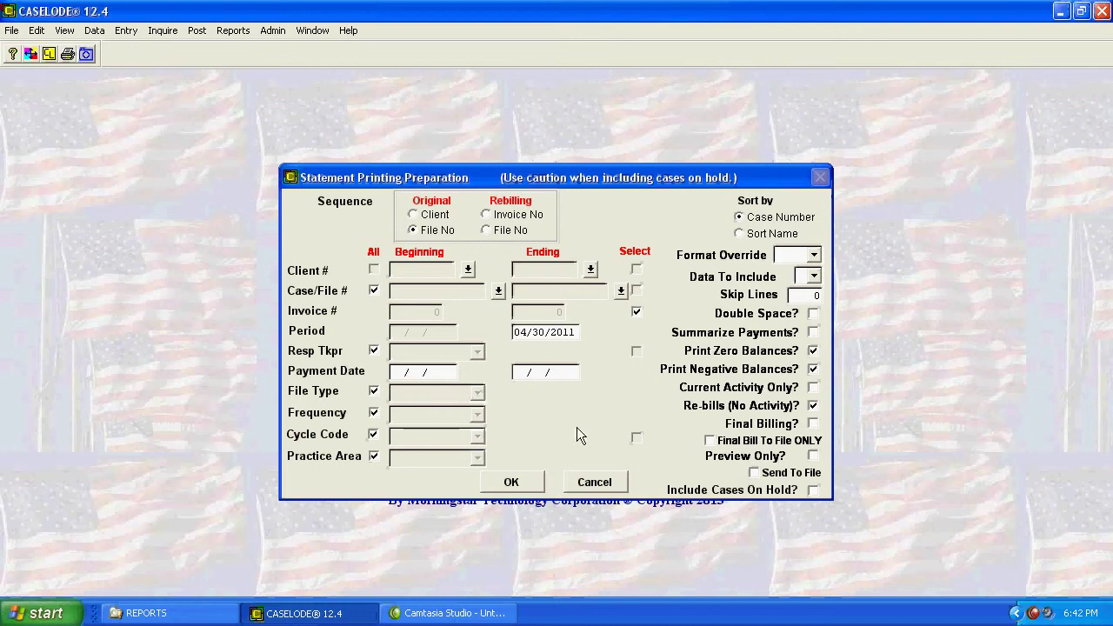
left_click(596, 485)
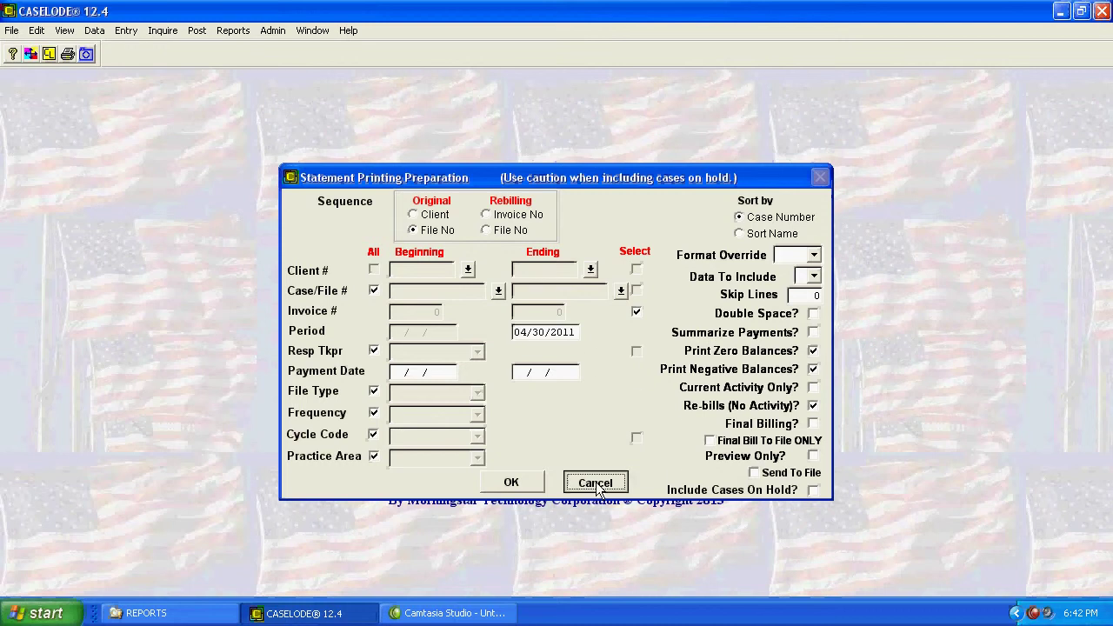
left_click(590, 357)
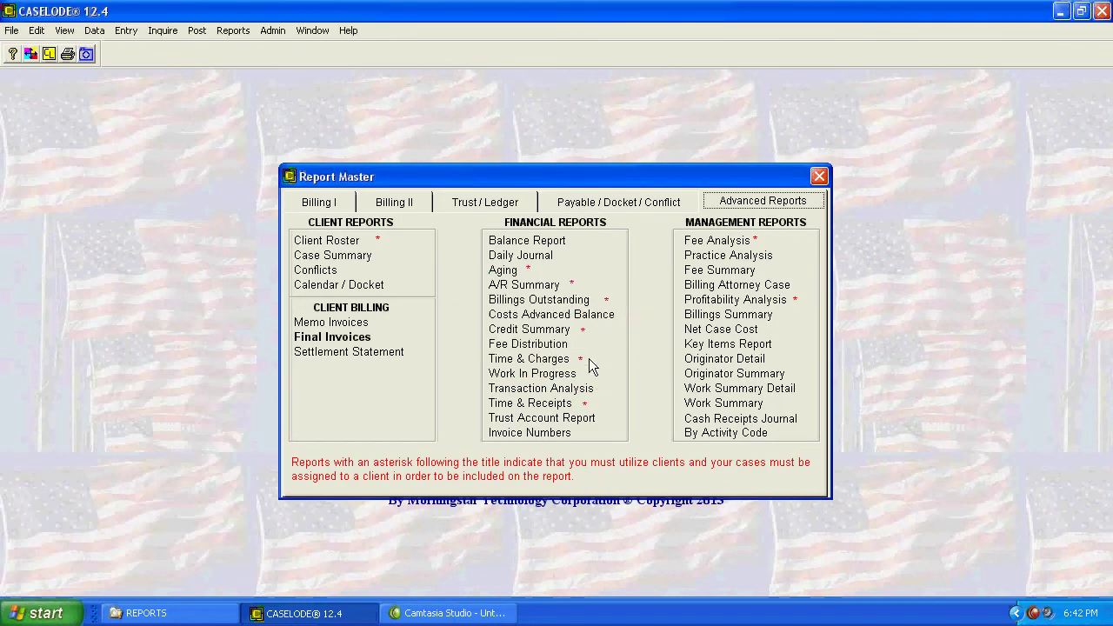
Look over the Billing I and Advanced Reports listings in Report Master and close it
left_click(338, 204)
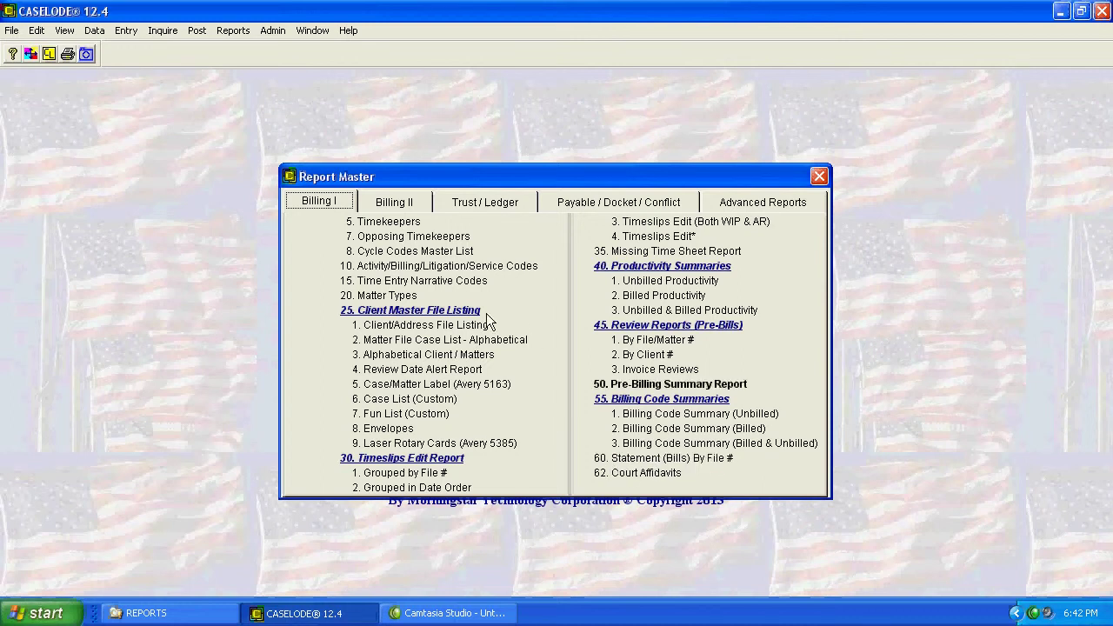
left_click(760, 200)
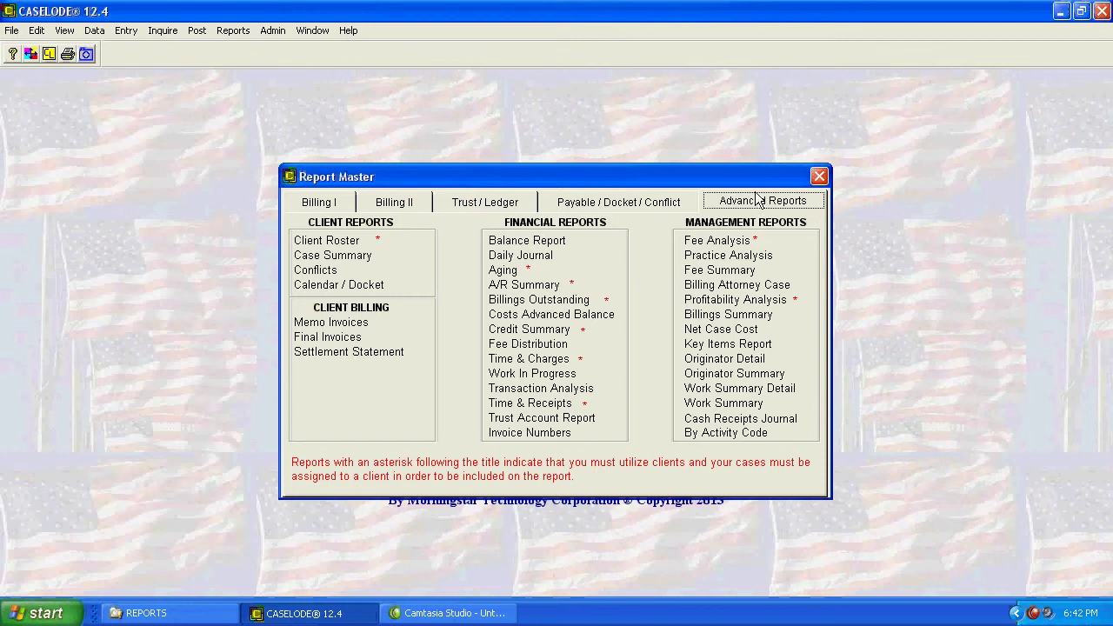
left_click(819, 176)
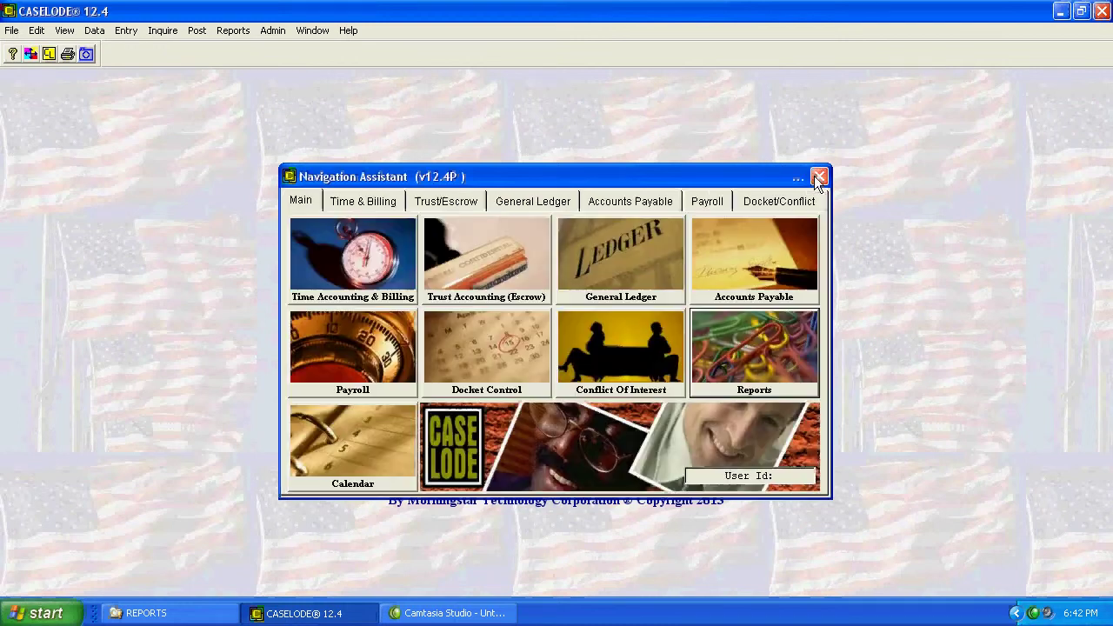
Open the preparation form for Statements (Bills) By File # from the Time Accounting & Billing reports
left_click(232, 31)
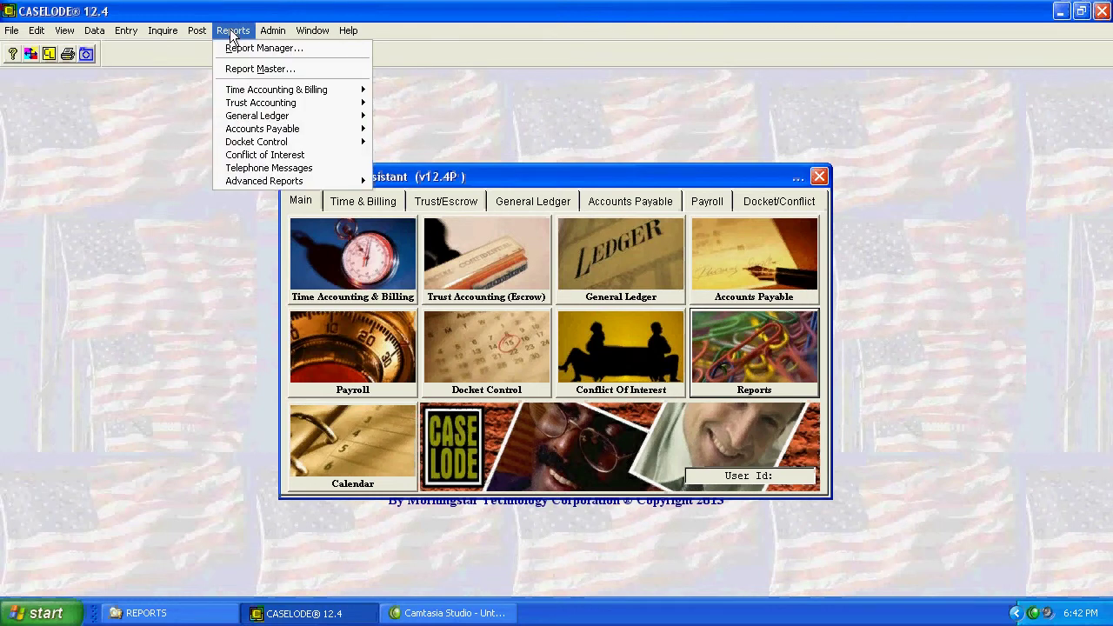
mouse_move(231, 94)
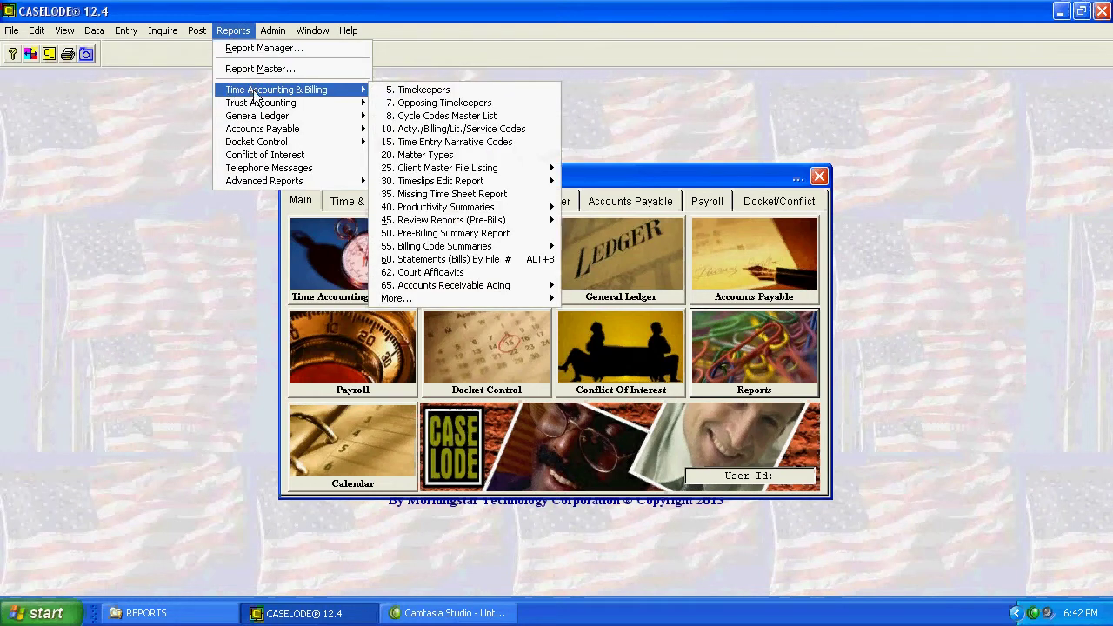
left_click(432, 262)
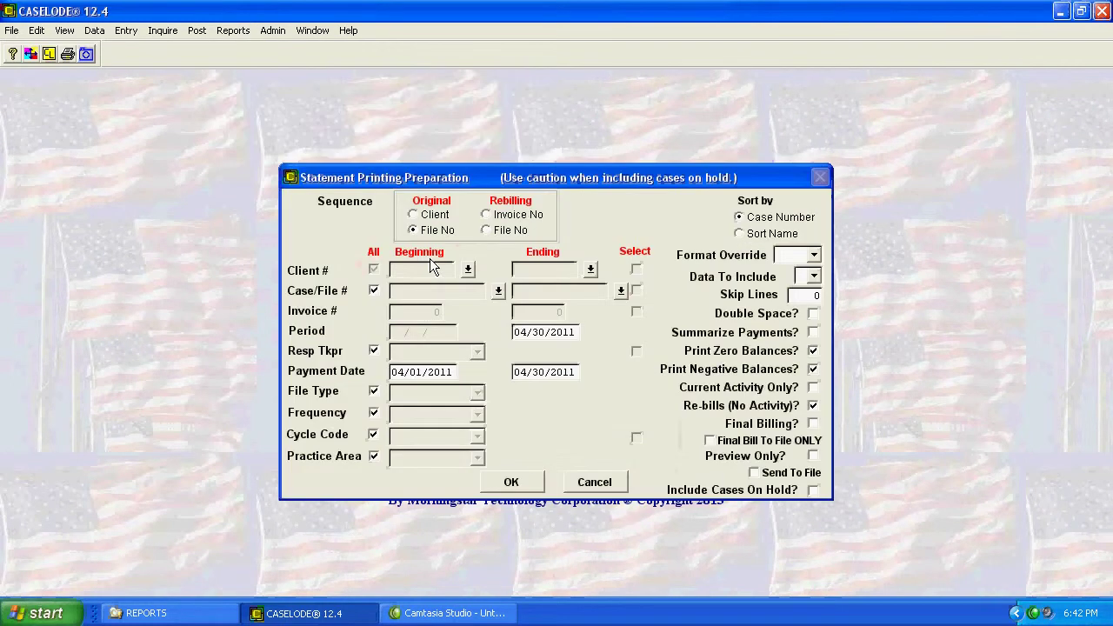
Cancel the statement preparation without printing and locate Statements (Bills) By File # among the Time Accounting & Billing reports
left_click(599, 482)
left_click(593, 355)
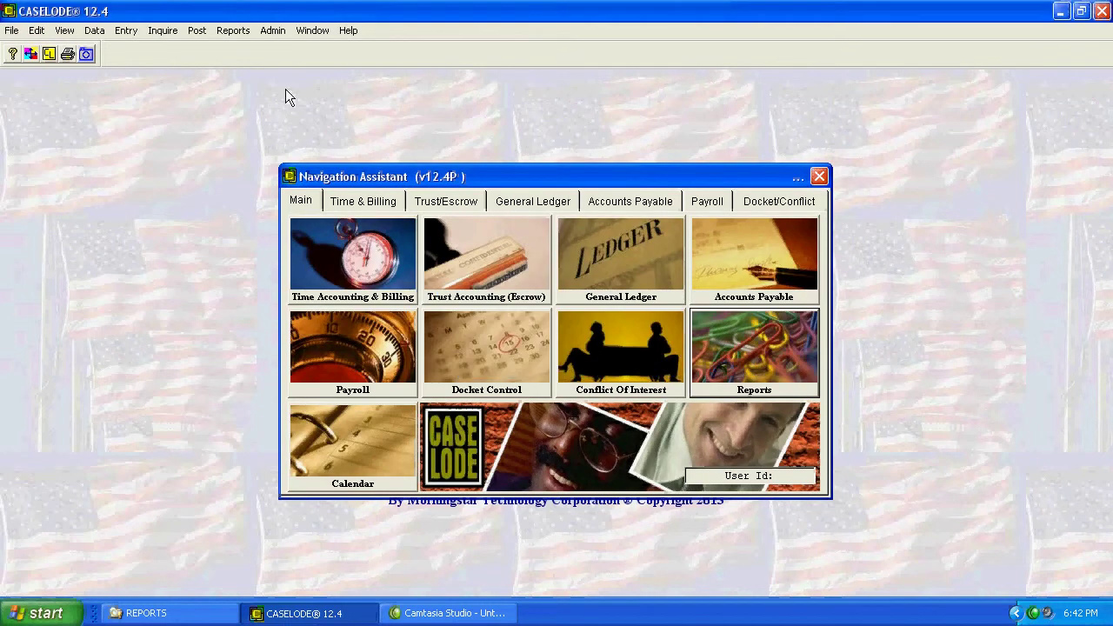
left_click(235, 30)
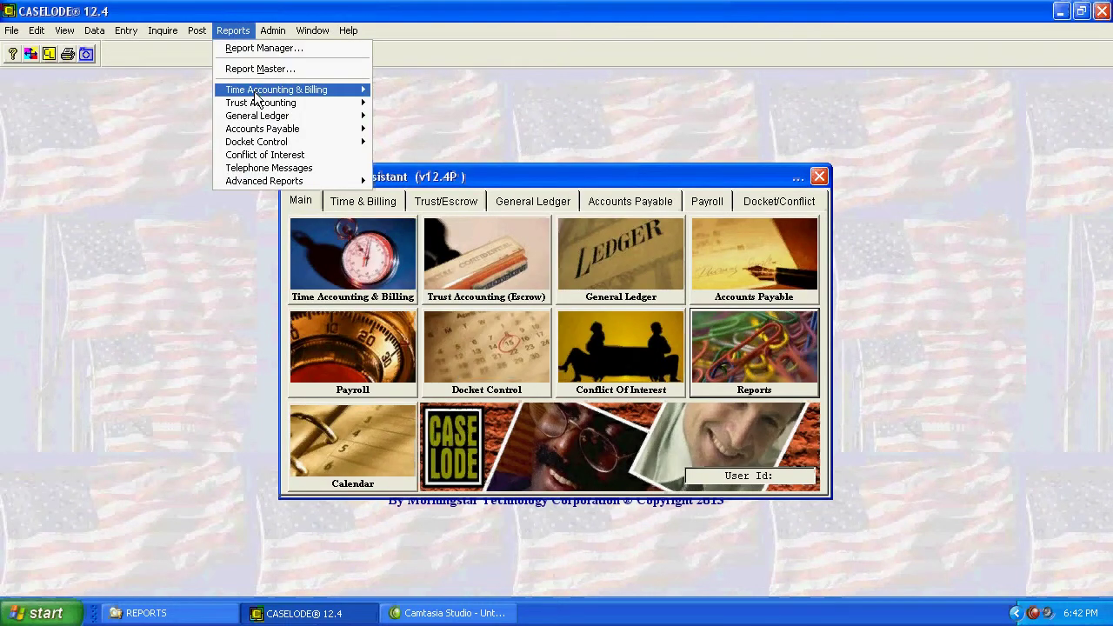
mouse_move(257, 93)
mouse_move(496, 289)
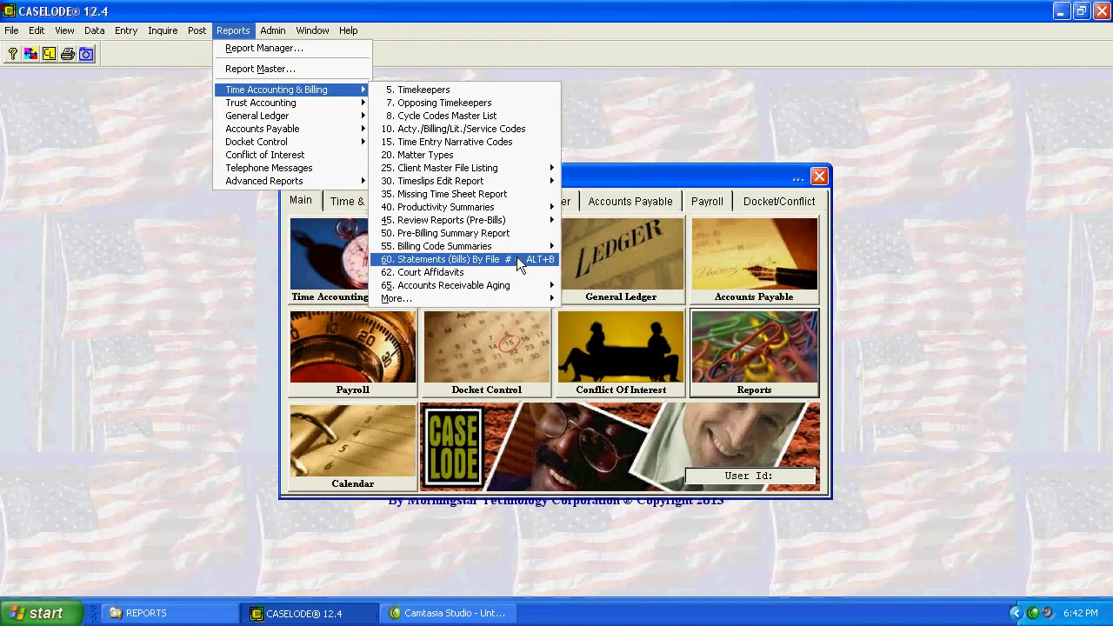
Call up the Statement Printing Preparation form directly, without going through the report listings, and cancel it without printing
left_click(654, 122)
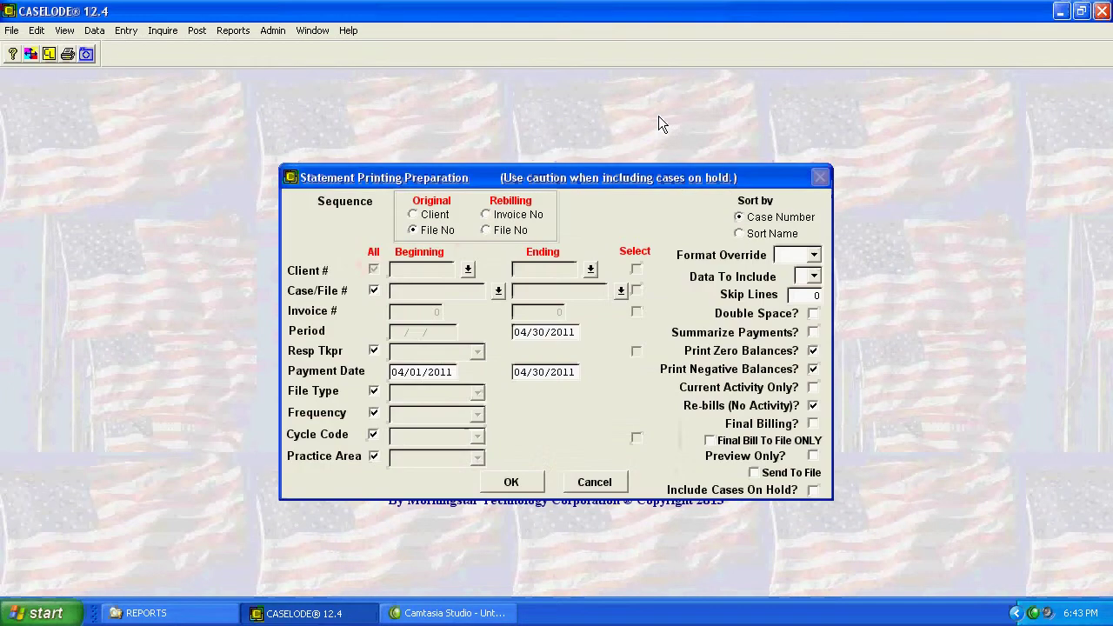
left_click(583, 482)
left_click(607, 358)
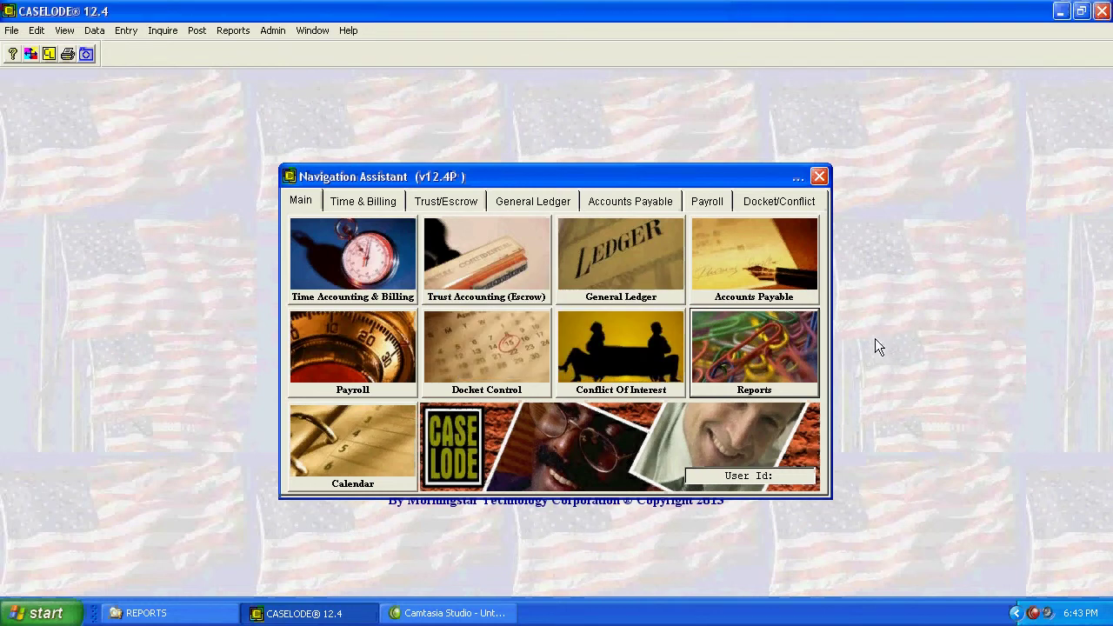
Open Statement (Bills) By File # from the Billing I listing in Report Master and cancel the preparation without printing
left_click(757, 344)
left_click(635, 462)
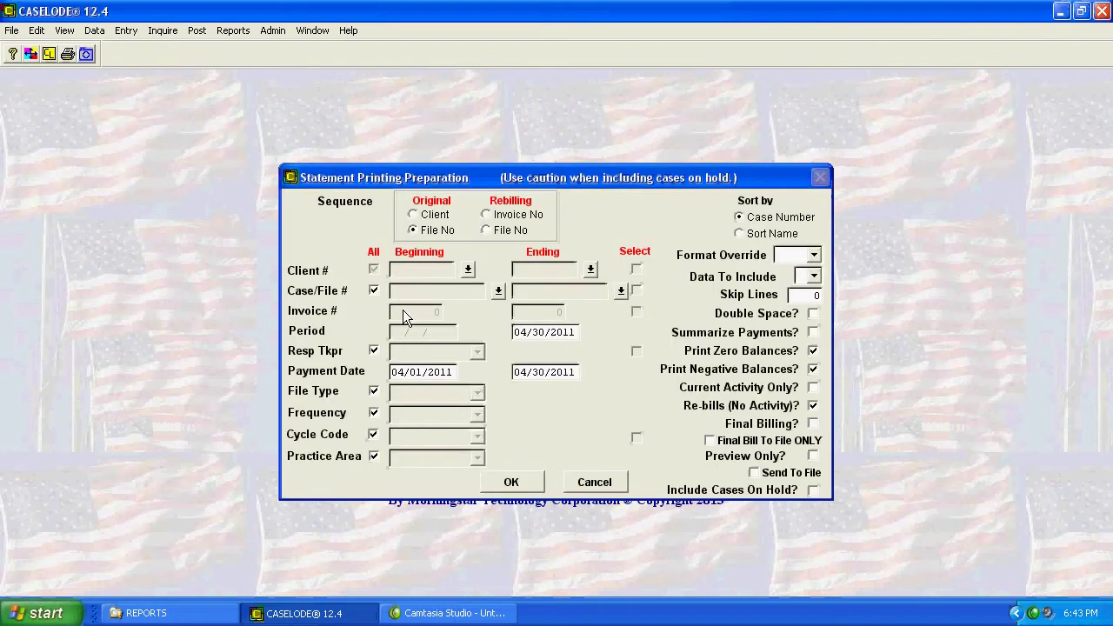
left_click(602, 482)
left_click(594, 355)
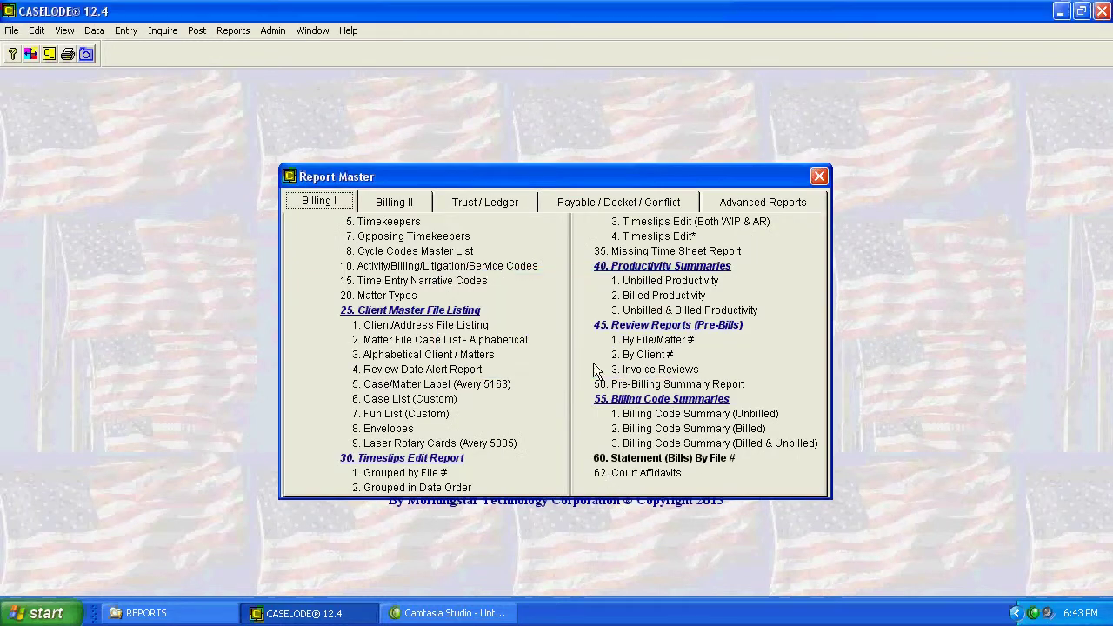